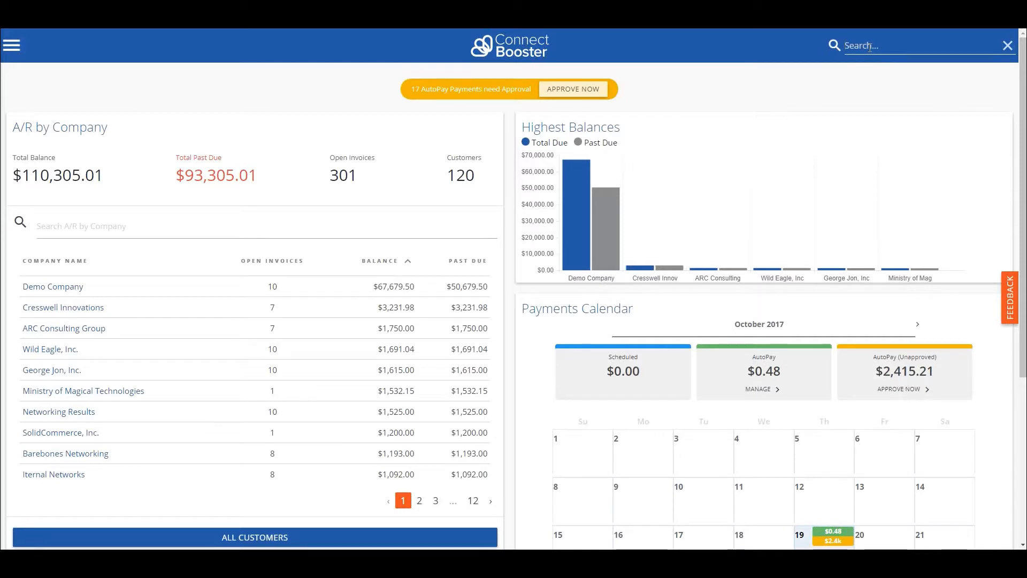
Search all records for CB123 and for demo, and open the Demo Company customer record.
type("CB12")
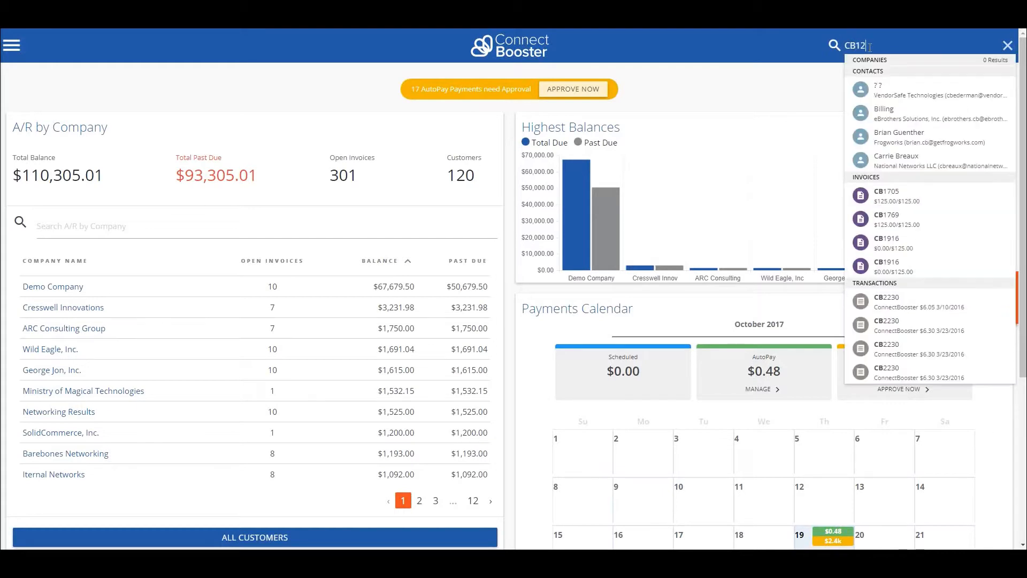
type("3")
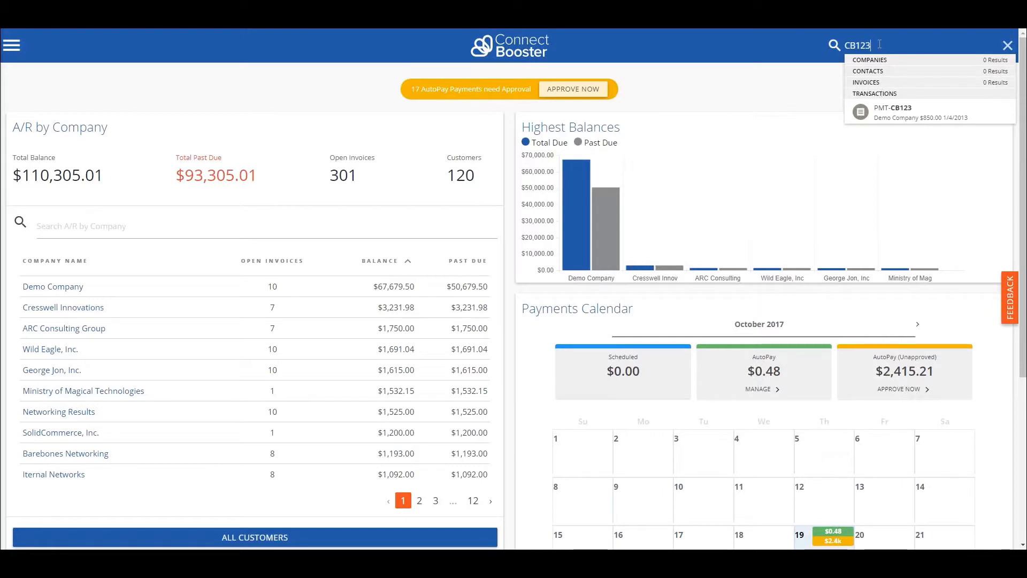
type("demo")
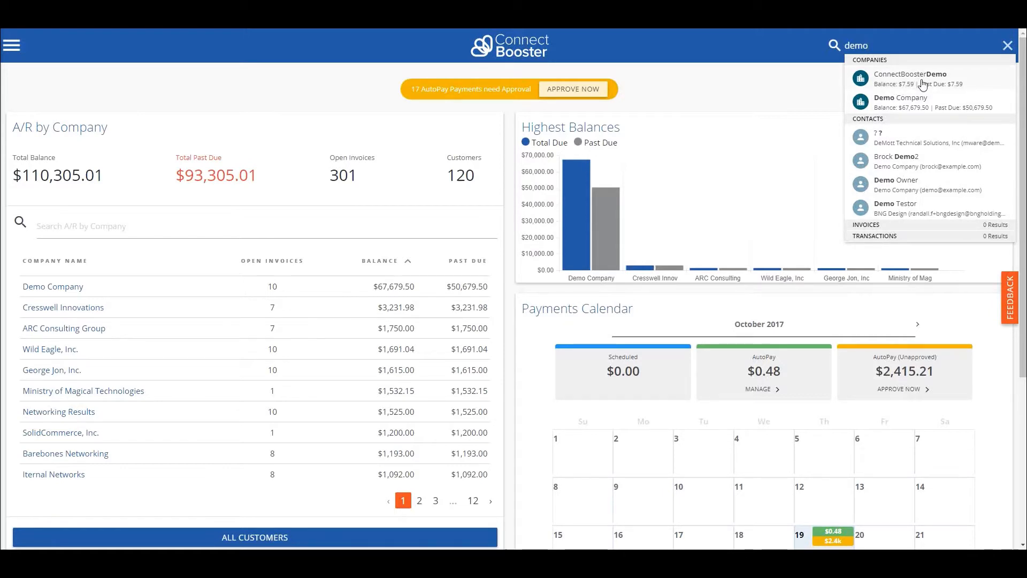
left_click(909, 102)
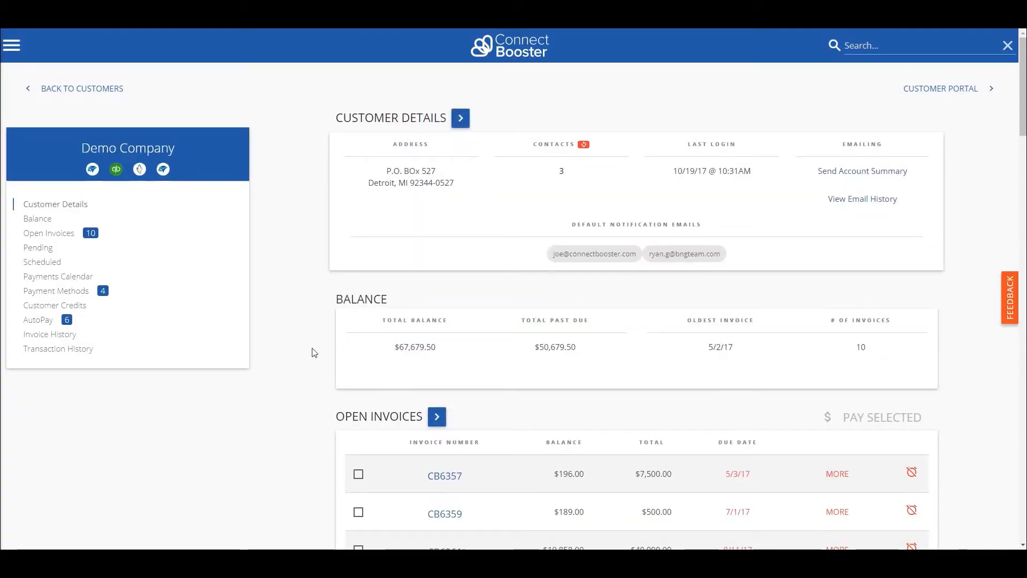
Search all records for CB1254, CB1236 and CB58, and view the details of the first matching Demo Company transaction.
left_click(873, 51)
type("cB")
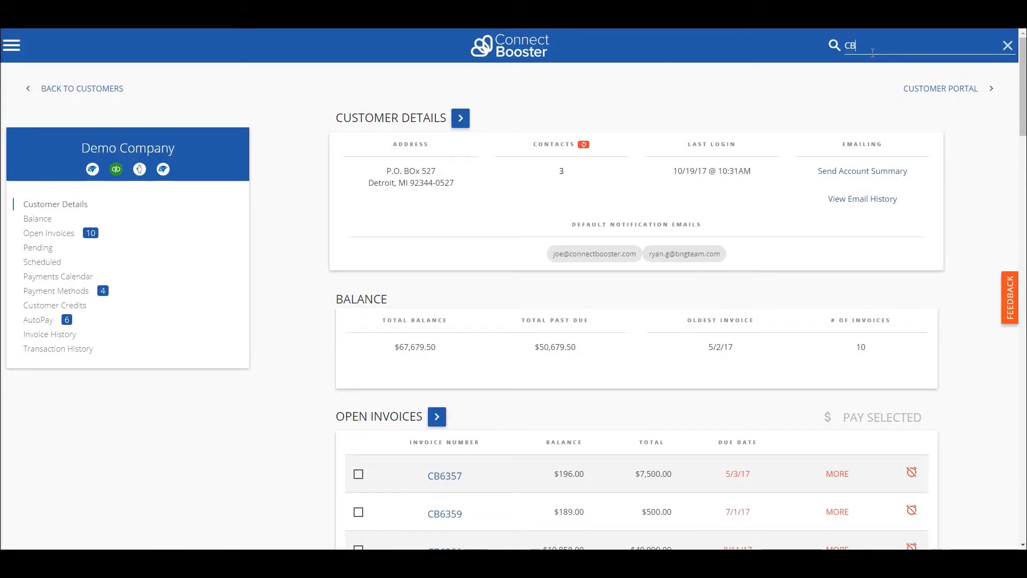
type("1254")
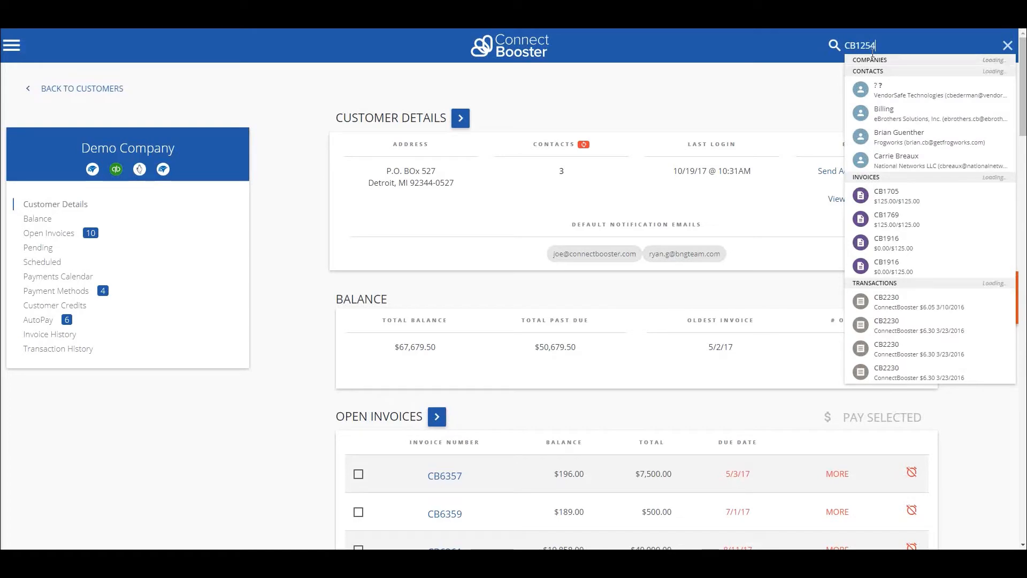
key("BackSpace")
key("BackSpace")
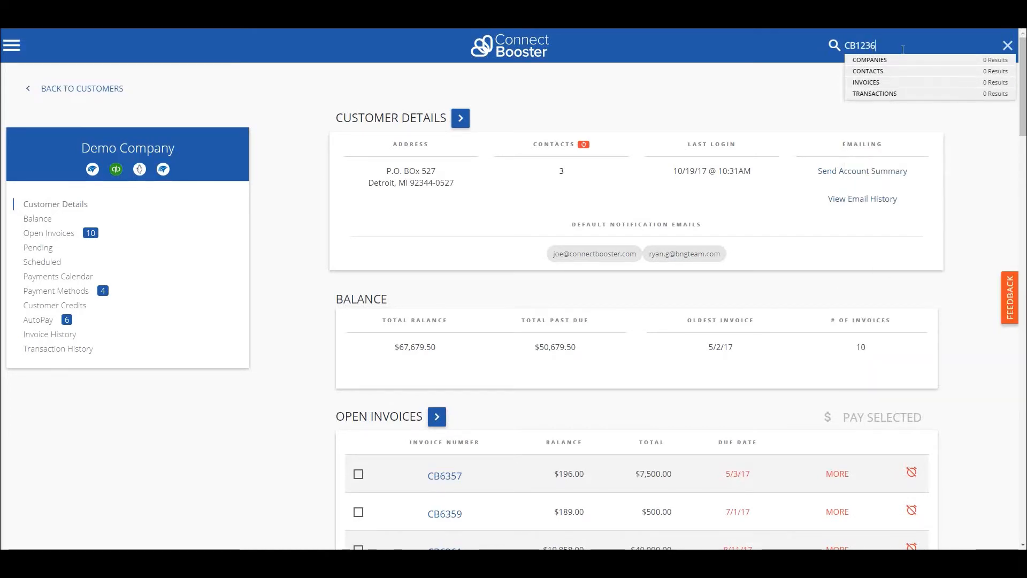
left_click_drag(875, 45, 860, 46)
type("58")
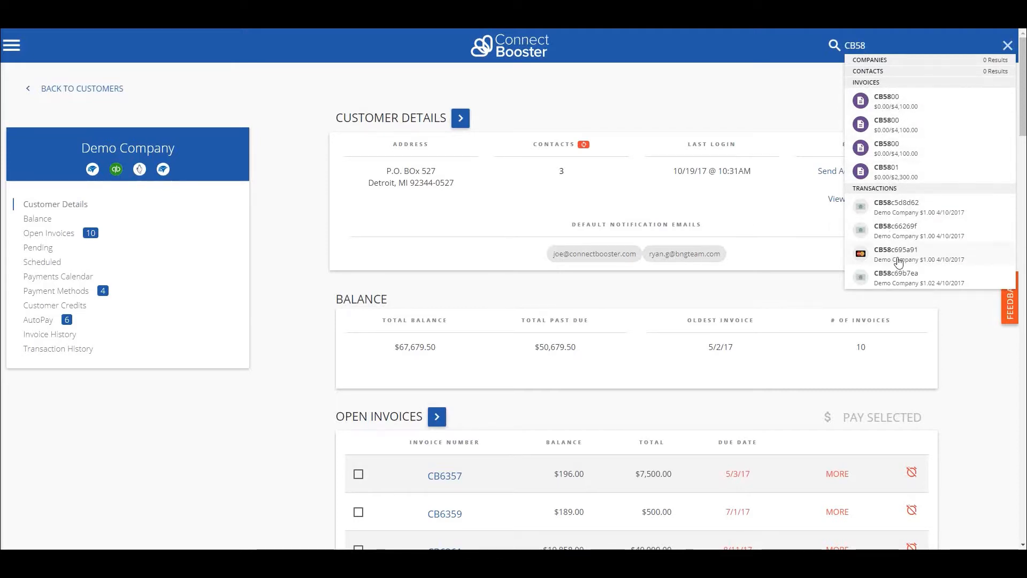
left_click(909, 211)
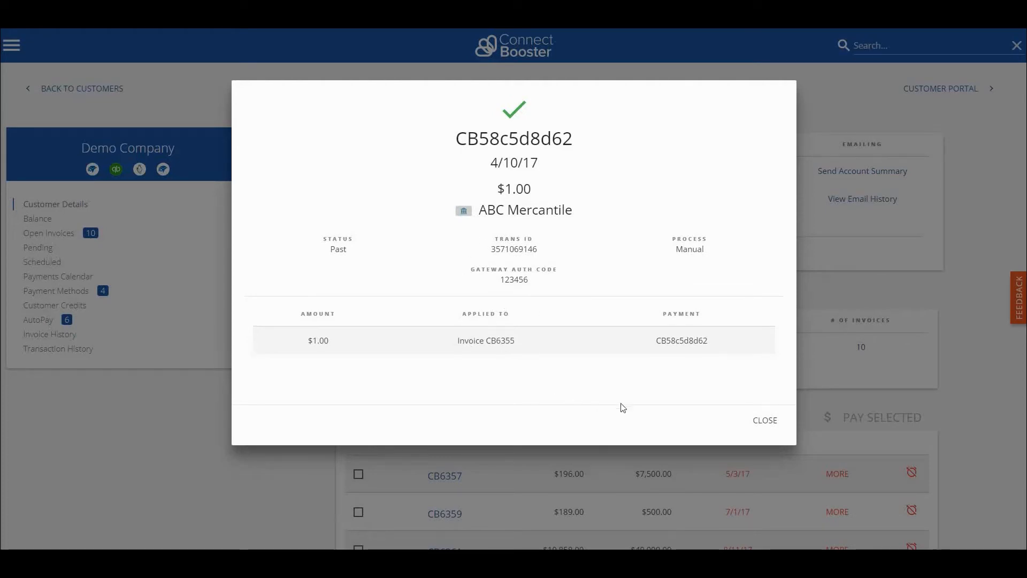
left_click(765, 422)
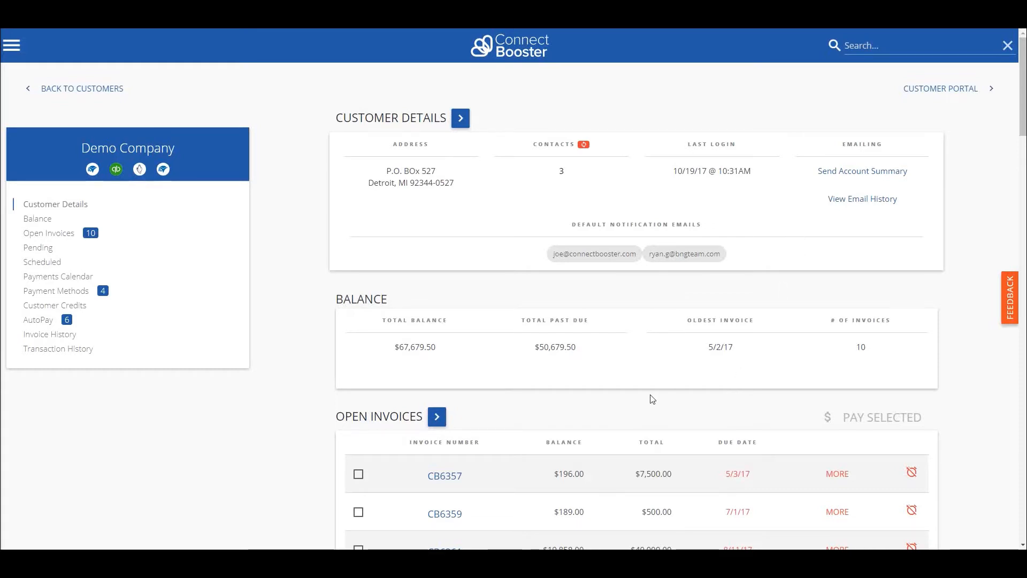
View the details and additional actions of Demo Company's first open invoice, CB6357, and close it.
scroll(652, 399, "down", 2)
left_click(841, 368)
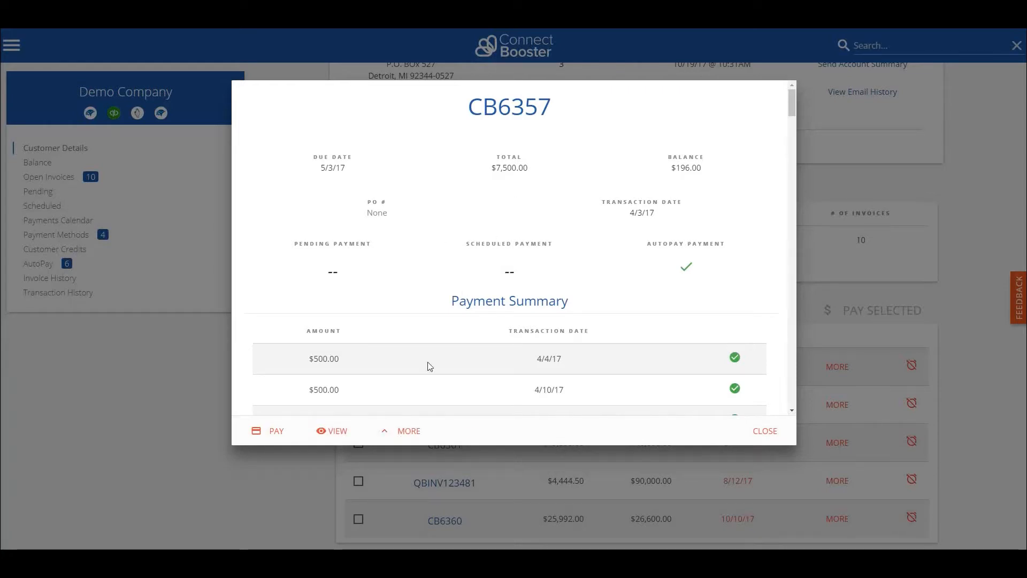
left_click(387, 431)
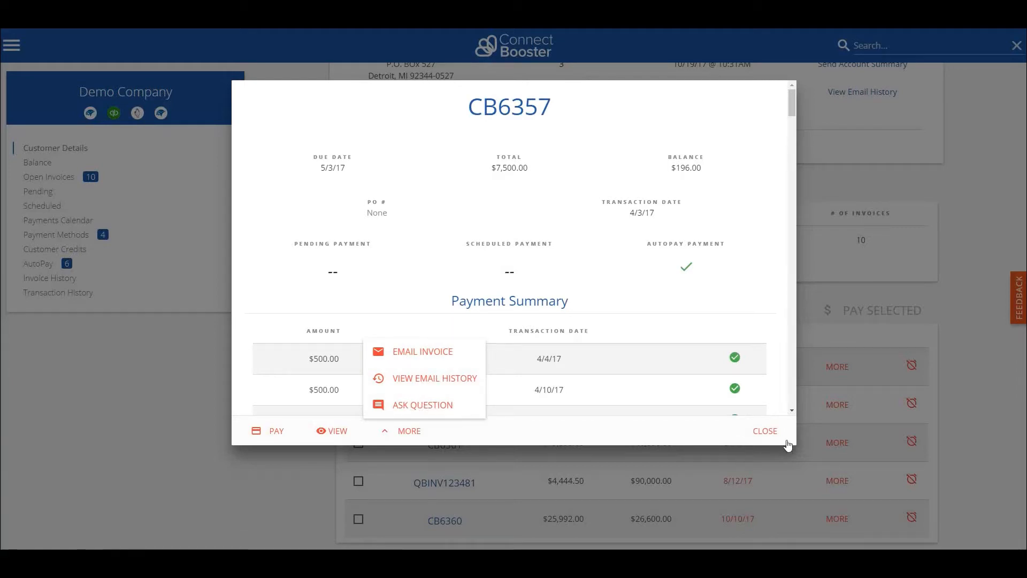
left_click(765, 431)
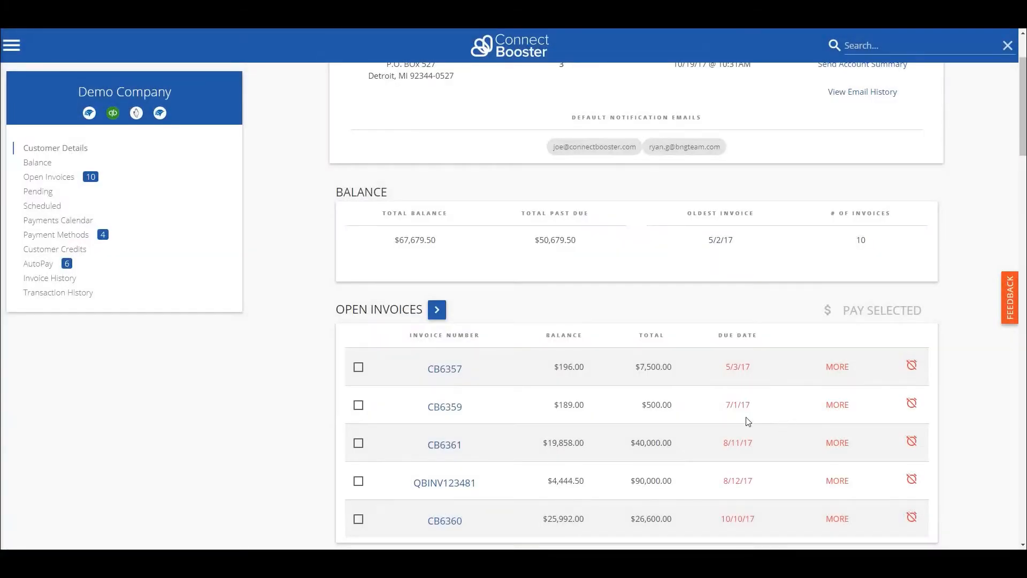
Open the Customer Emails configuration in the portal settings.
scroll(112, 95, "up", 2)
left_click(11, 45)
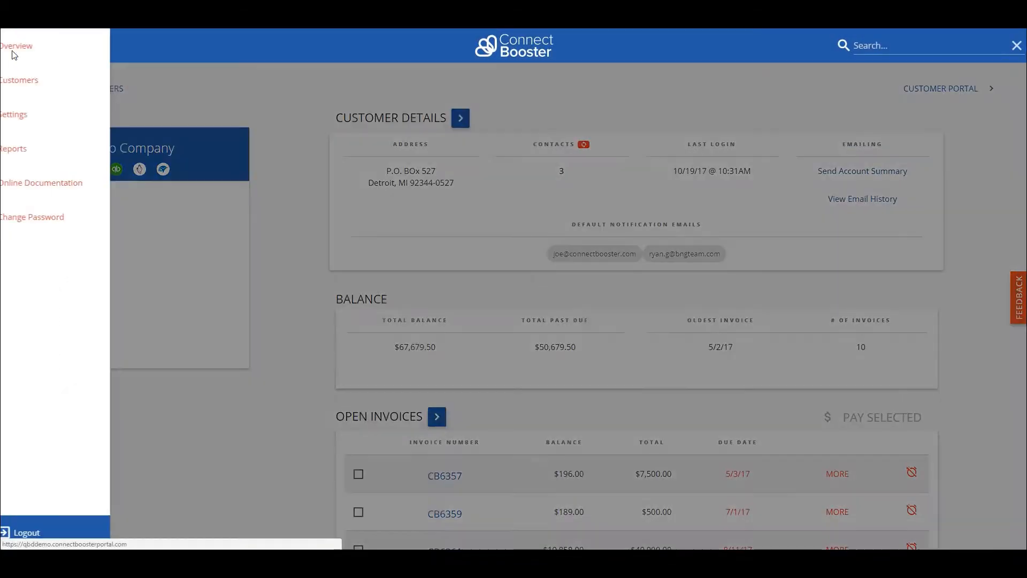
left_click(37, 115)
scroll(419, 266, "down", 1)
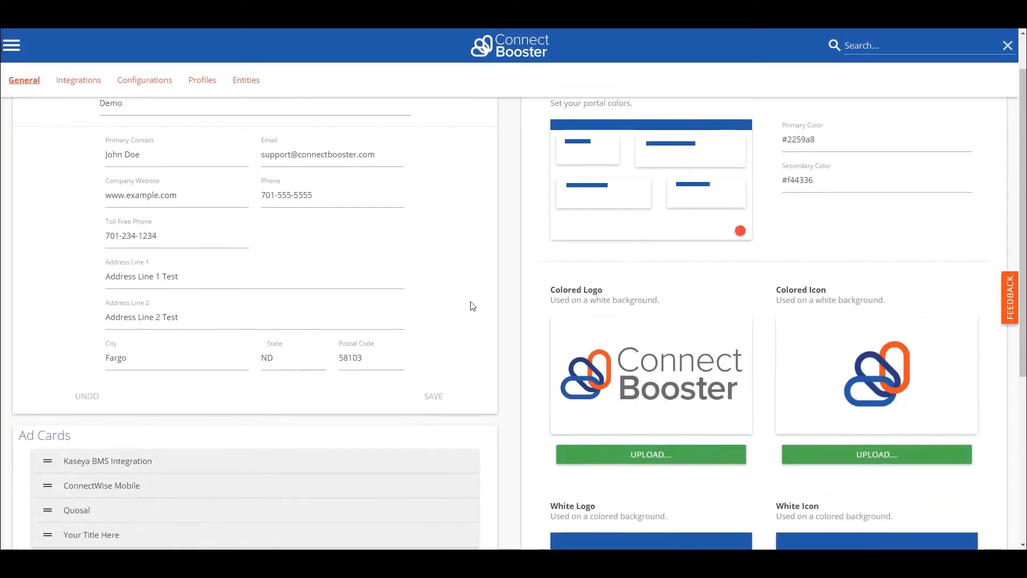
scroll(488, 376, "up", 1)
left_click(153, 82)
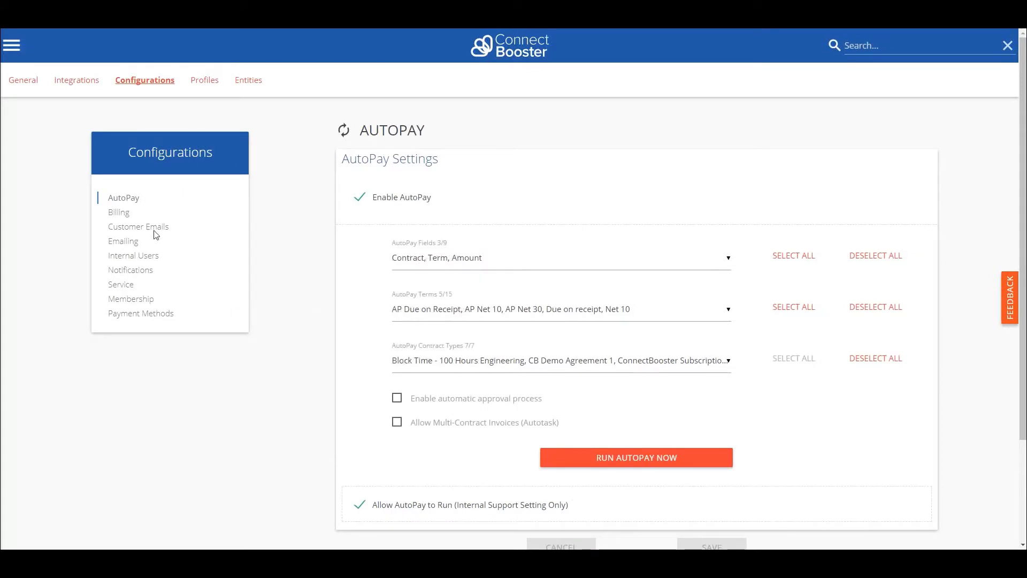
left_click(140, 229)
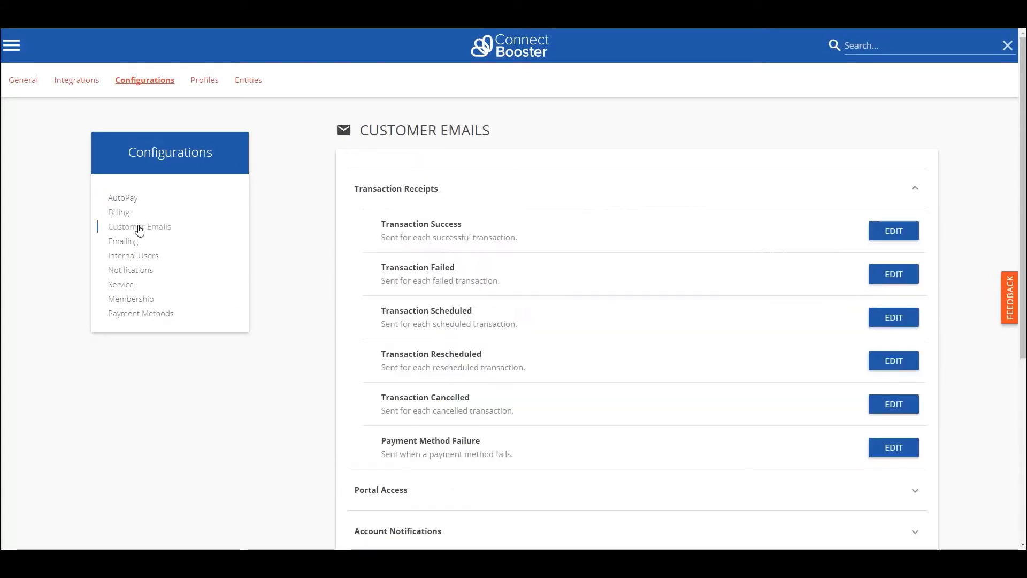
Expand the Account Notifications section and review the Account Summary's available sending schedules without changing the selection.
scroll(296, 287, "down", 4)
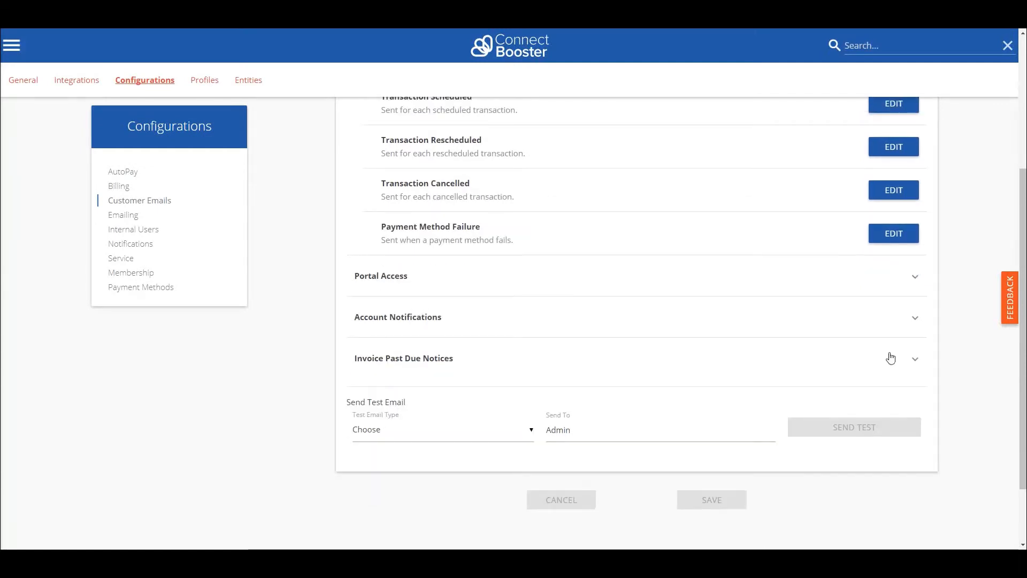
left_click(915, 318)
scroll(374, 329, "down", 2)
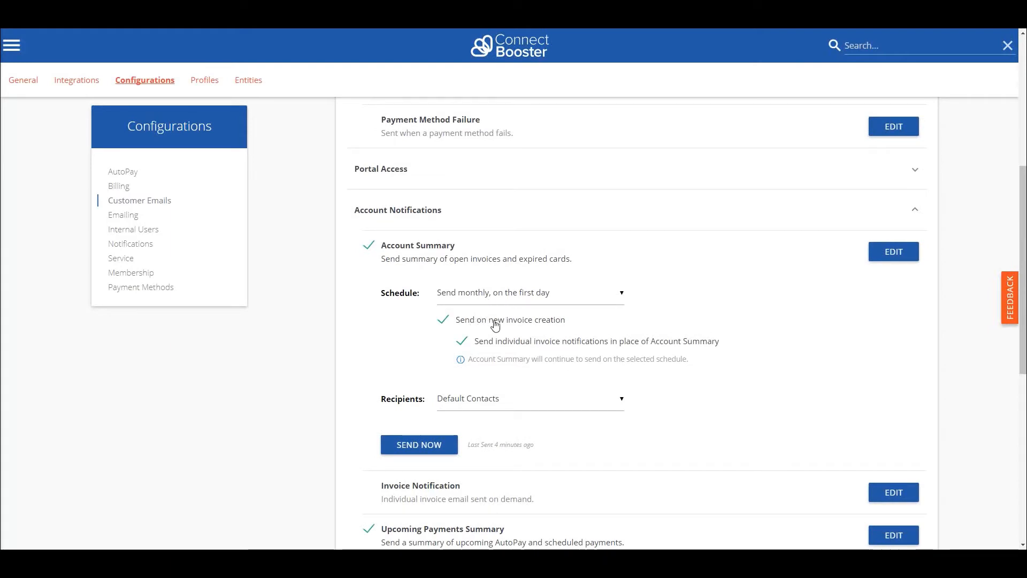
left_click(602, 297)
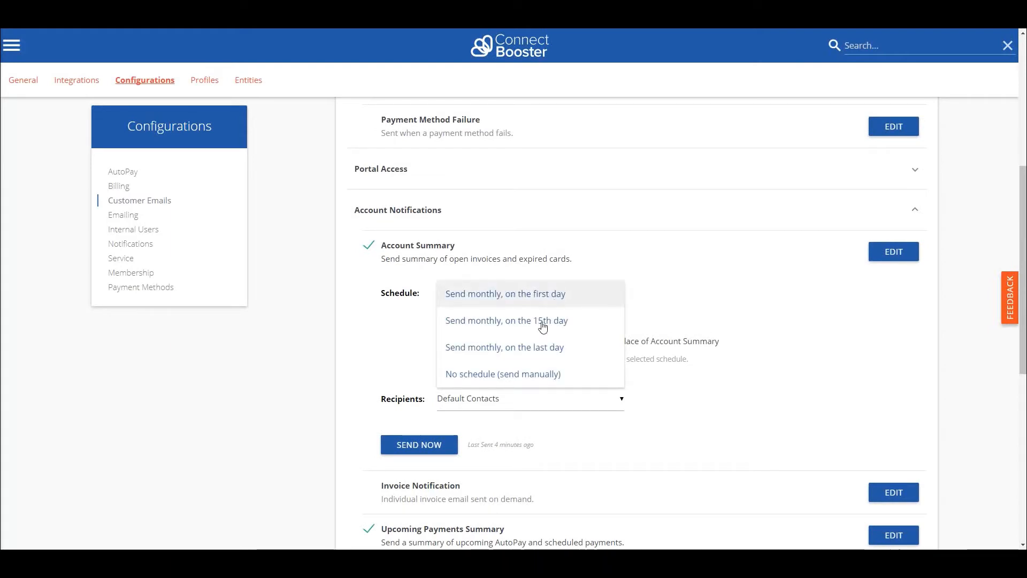
left_click(384, 345)
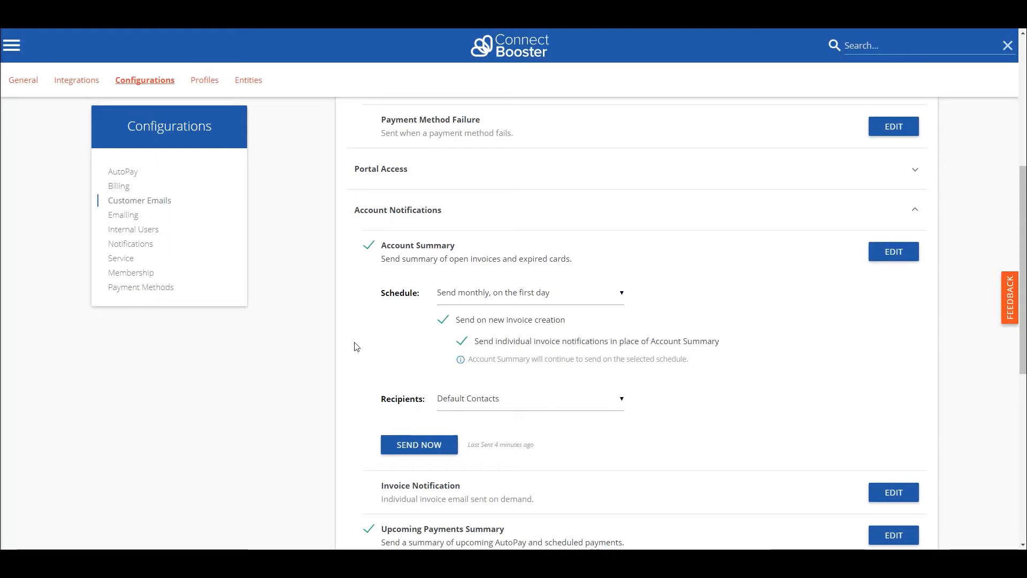
Open the Invoice Notification email template for editing and review its content and preview.
scroll(355, 345, "down", 3)
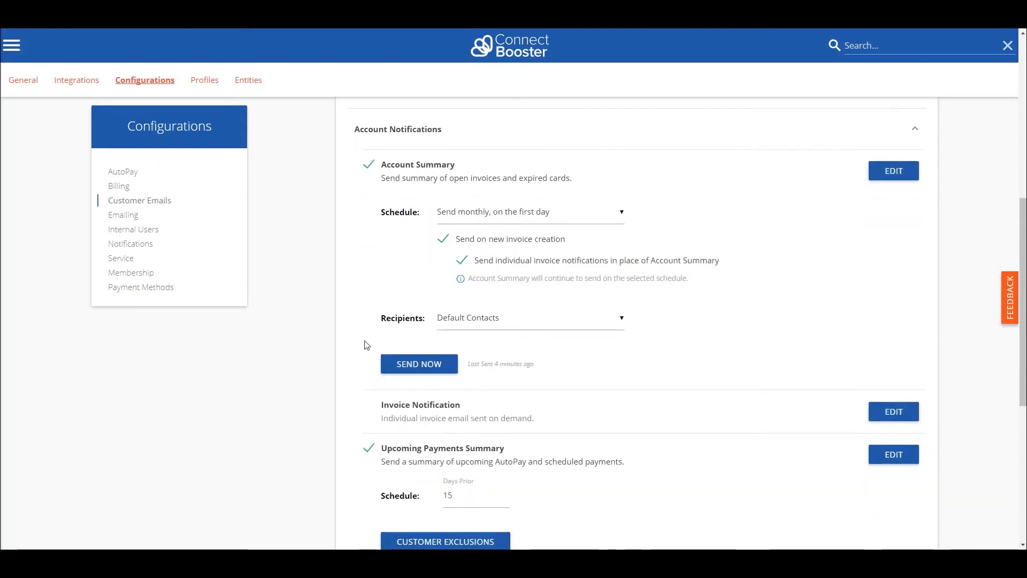
left_click(891, 332)
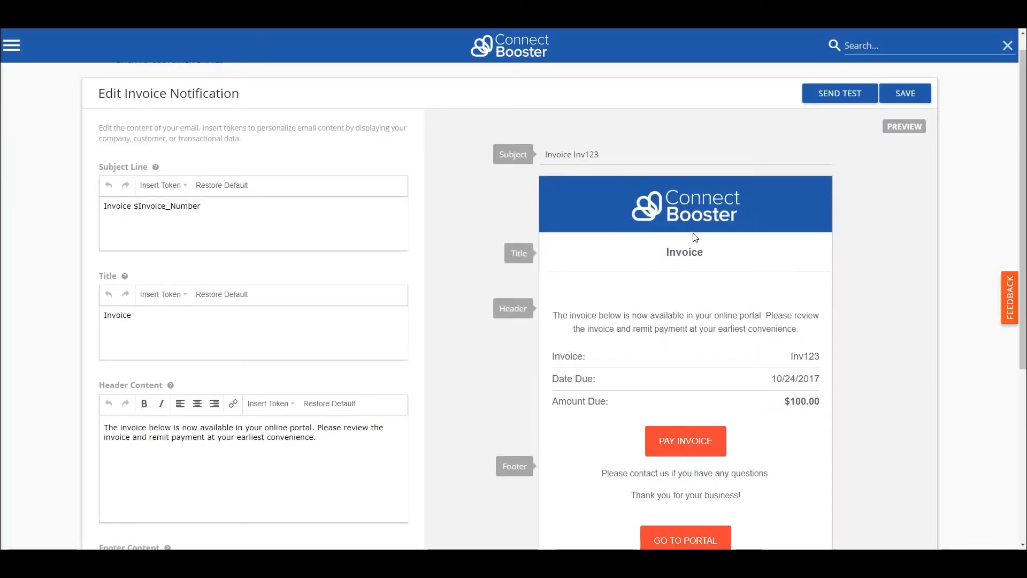
scroll(663, 342, "down", 1)
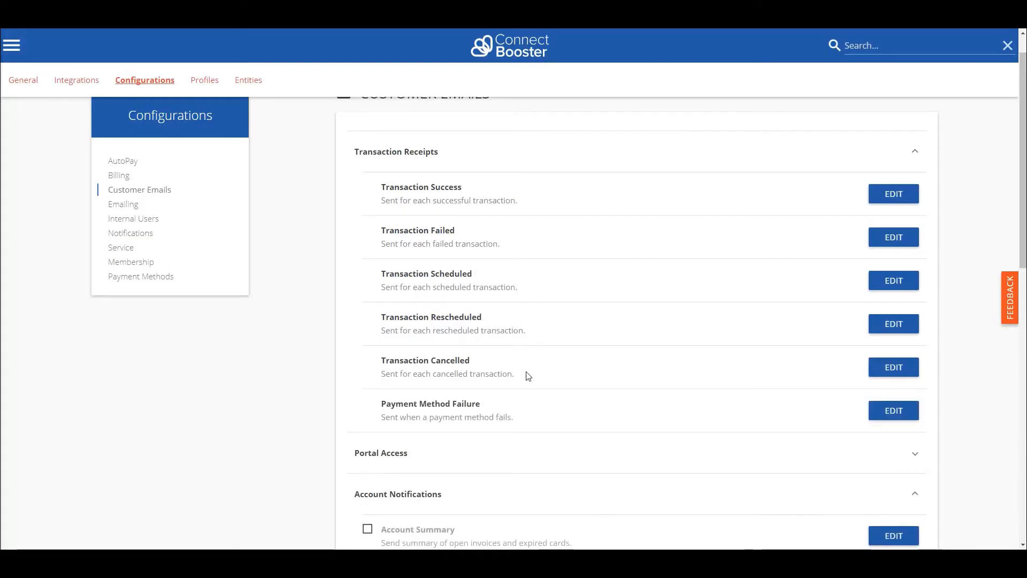
Set the Upcoming Payments Summary schedule to 10 days prior in the account notifications.
scroll(598, 372, "down", 3)
scroll(604, 371, "down", 2)
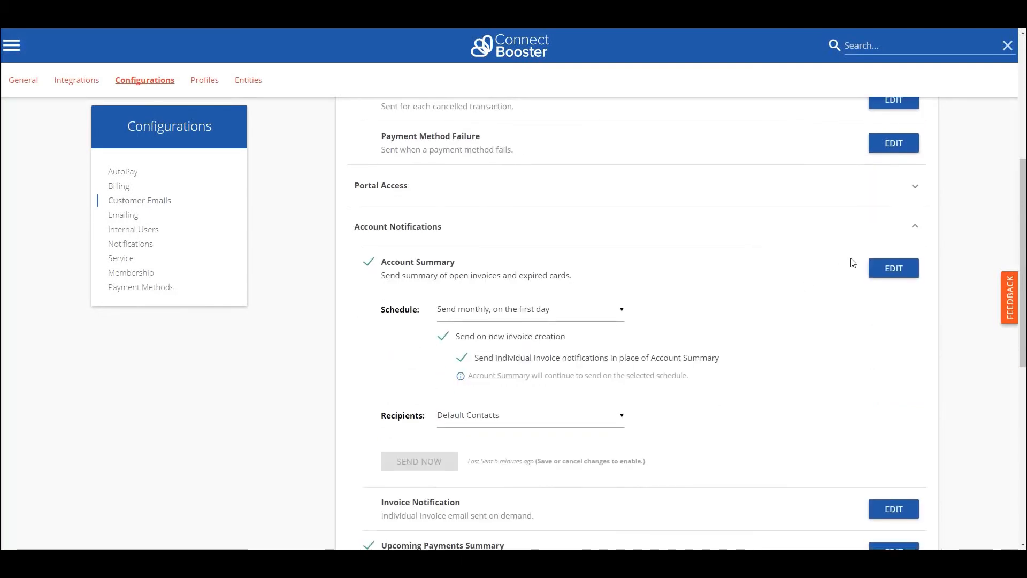
scroll(808, 287, "down", 4)
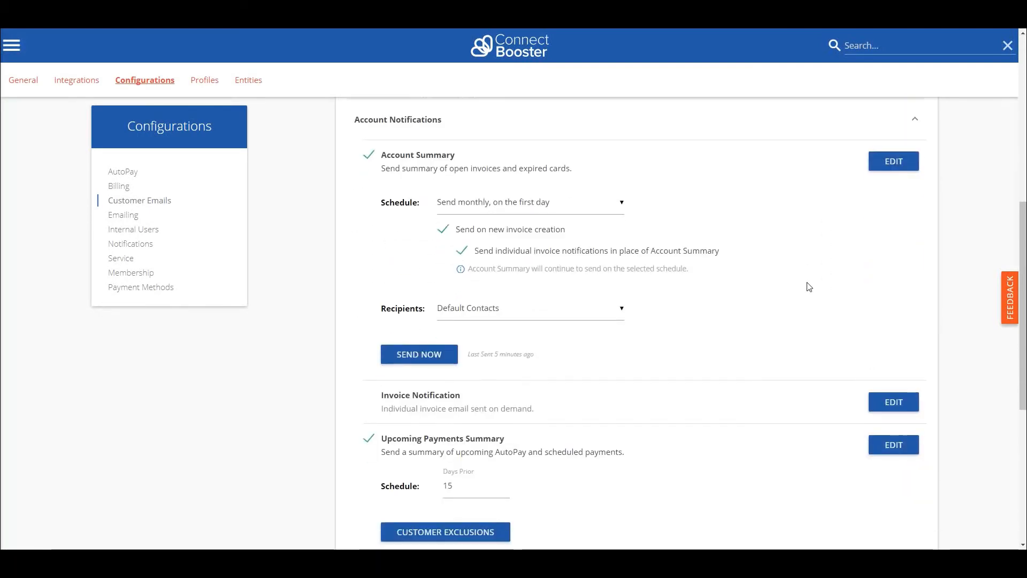
scroll(523, 289, "down", 1)
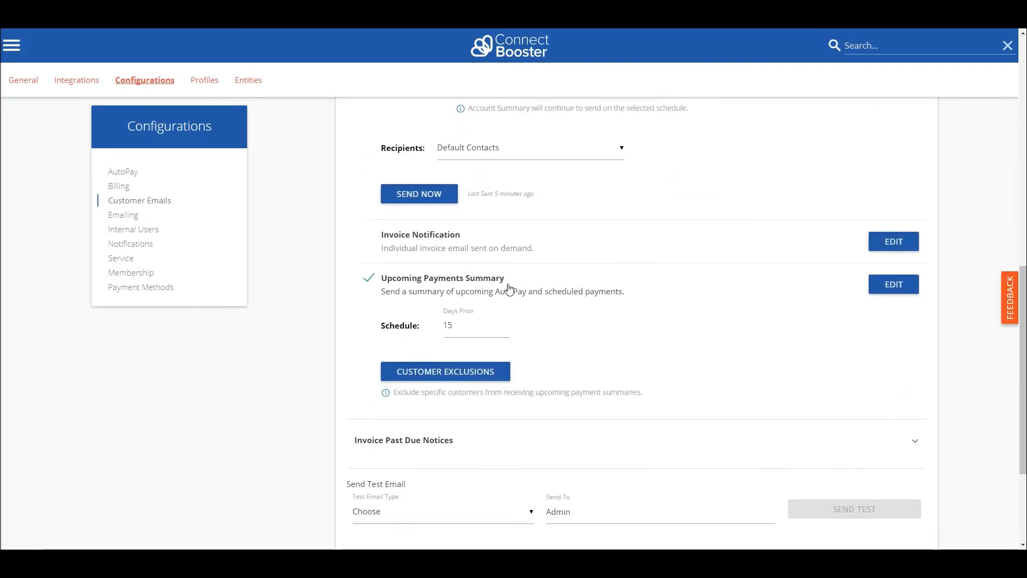
scroll(446, 260, "down", 1)
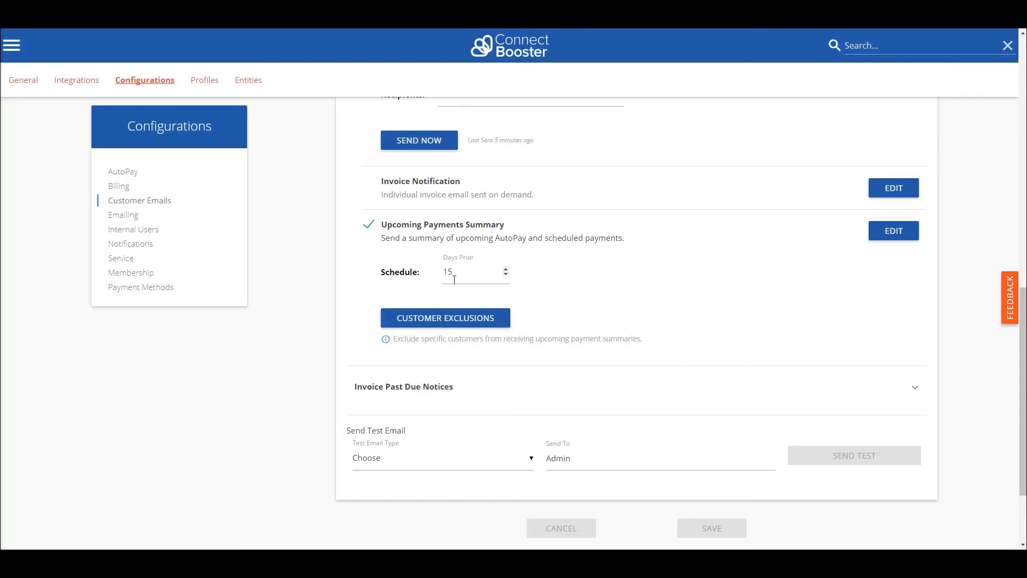
left_click(506, 274)
left_click(506, 275)
left_click(506, 274)
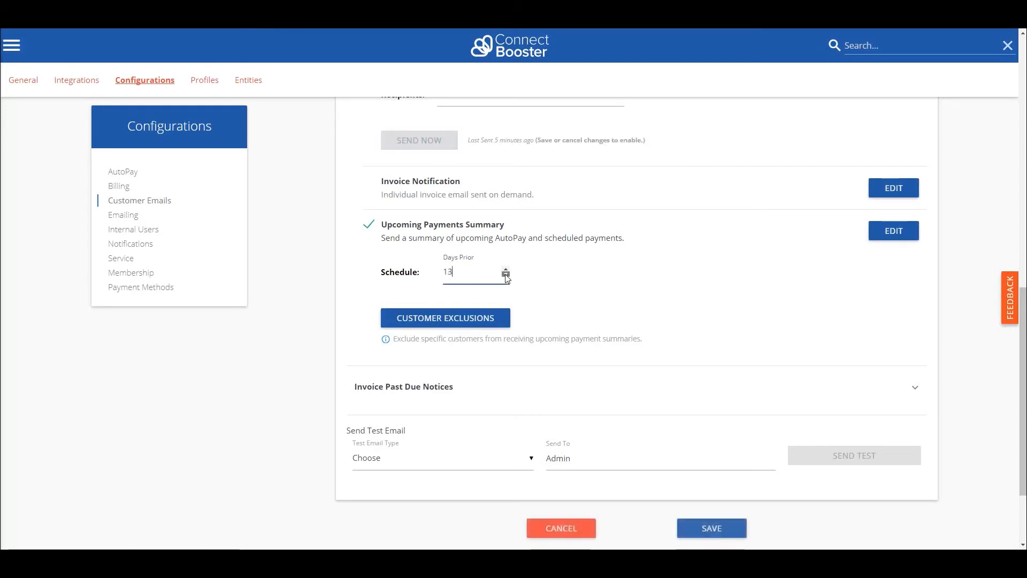
left_click(507, 276)
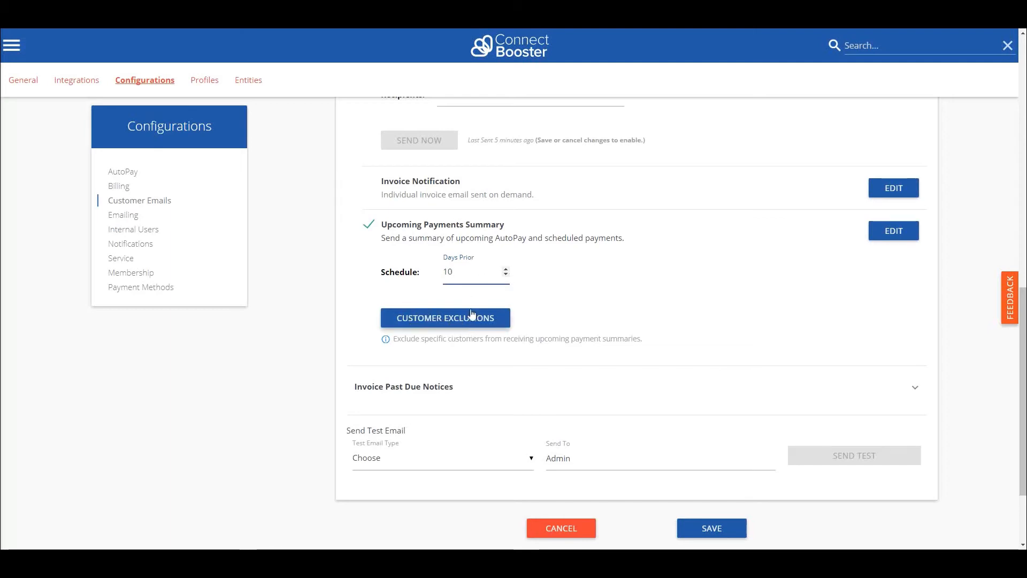
Remove Wild Eagle, Inc. from the Upcoming Payments Summary exclusions and add it back to the list.
left_click(481, 323)
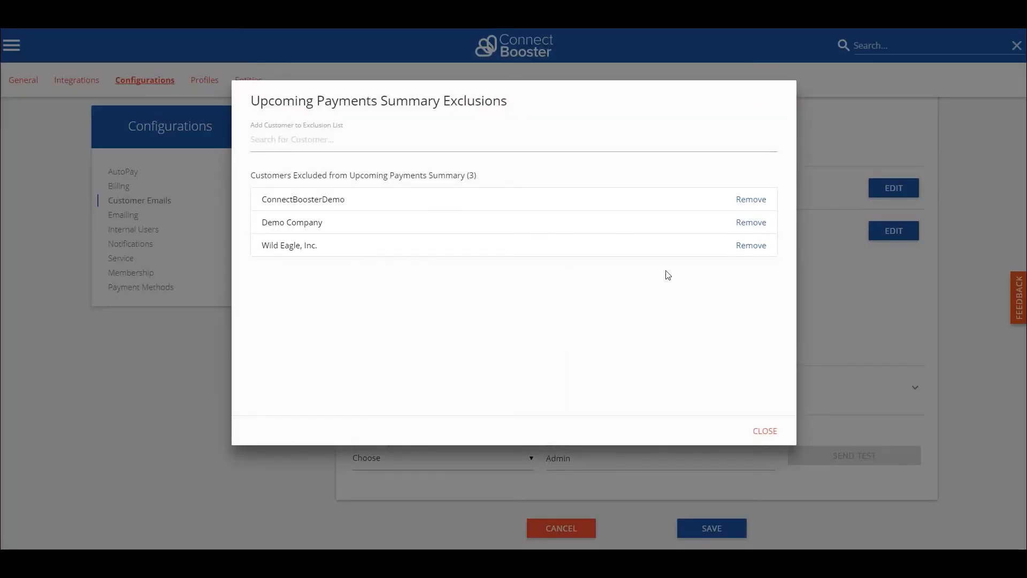
left_click(752, 246)
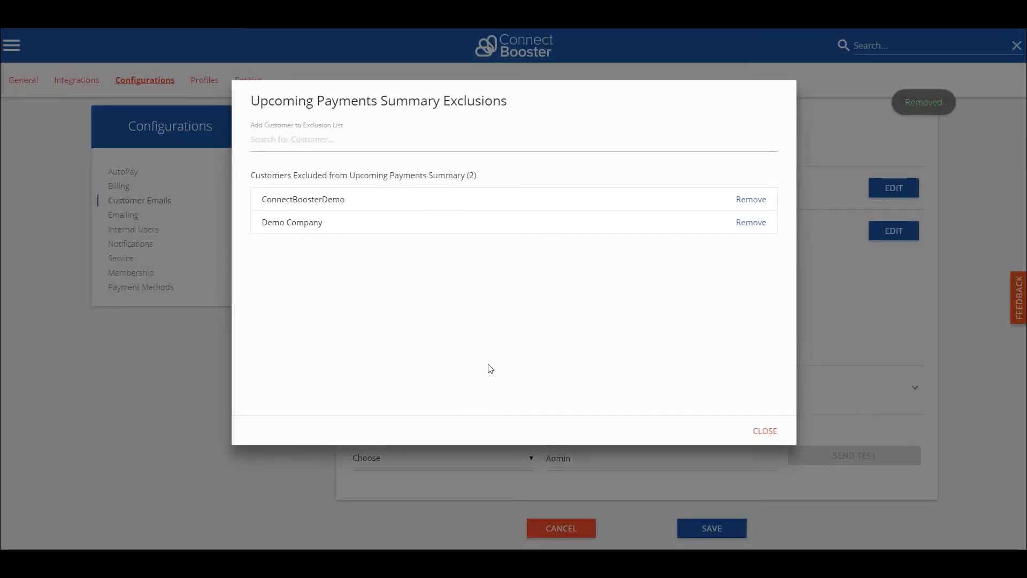
left_click(307, 148)
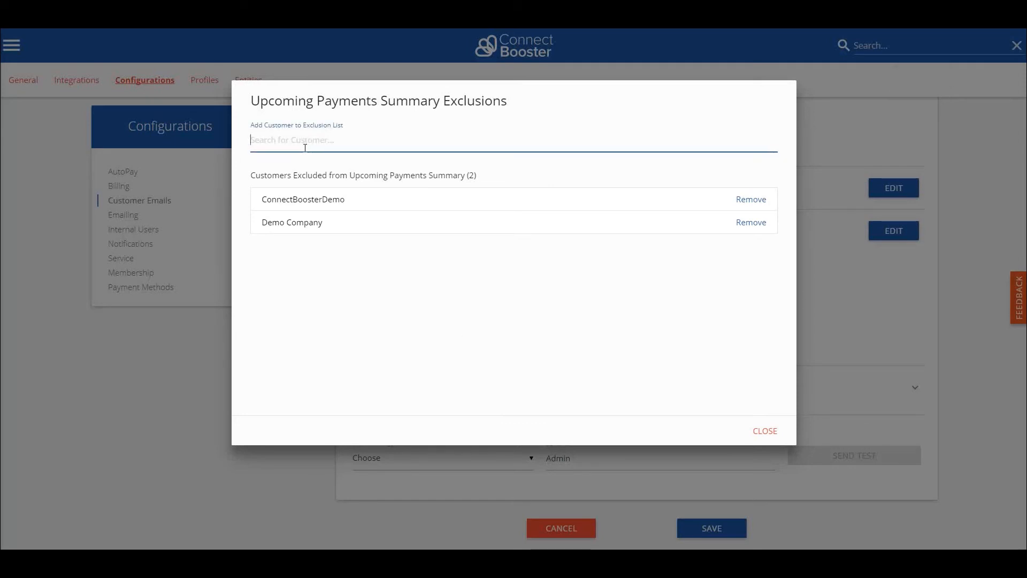
type("wil")
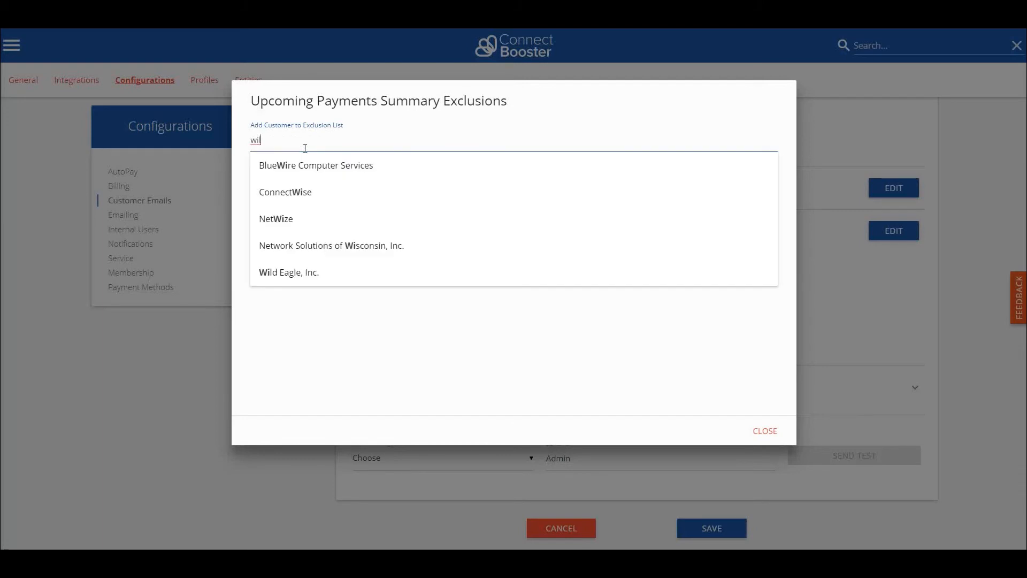
type("d")
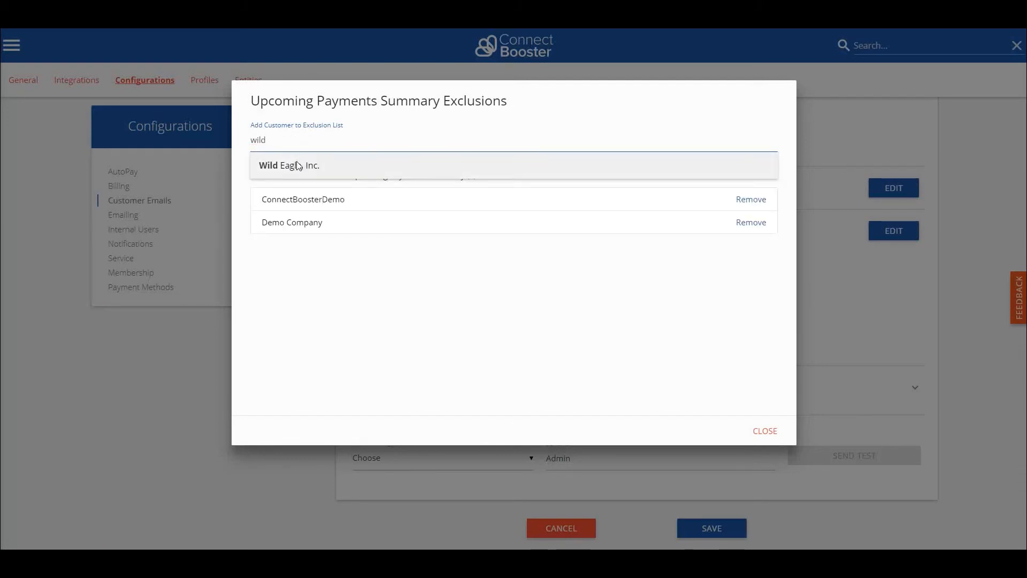
left_click(295, 162)
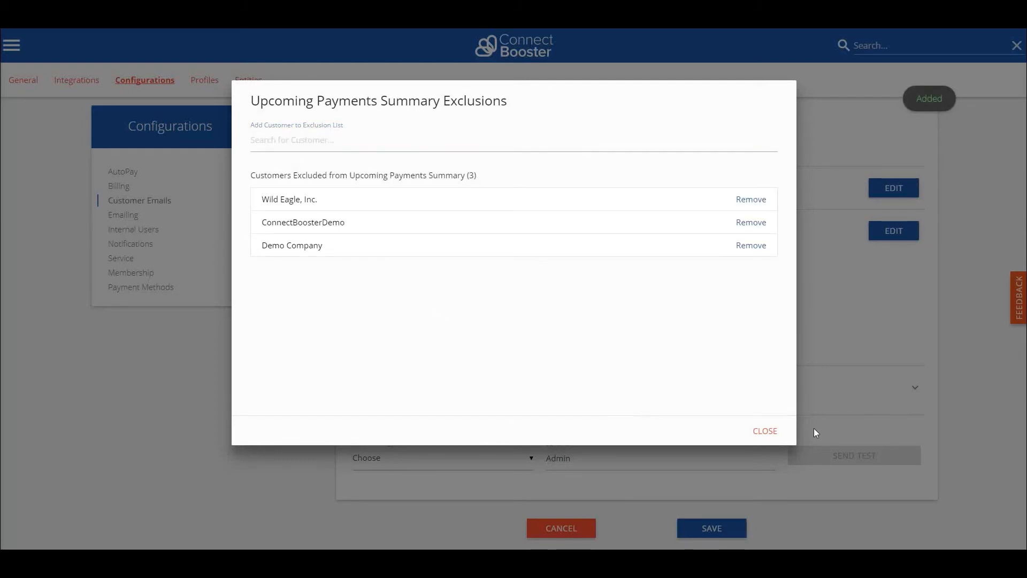
left_click(765, 431)
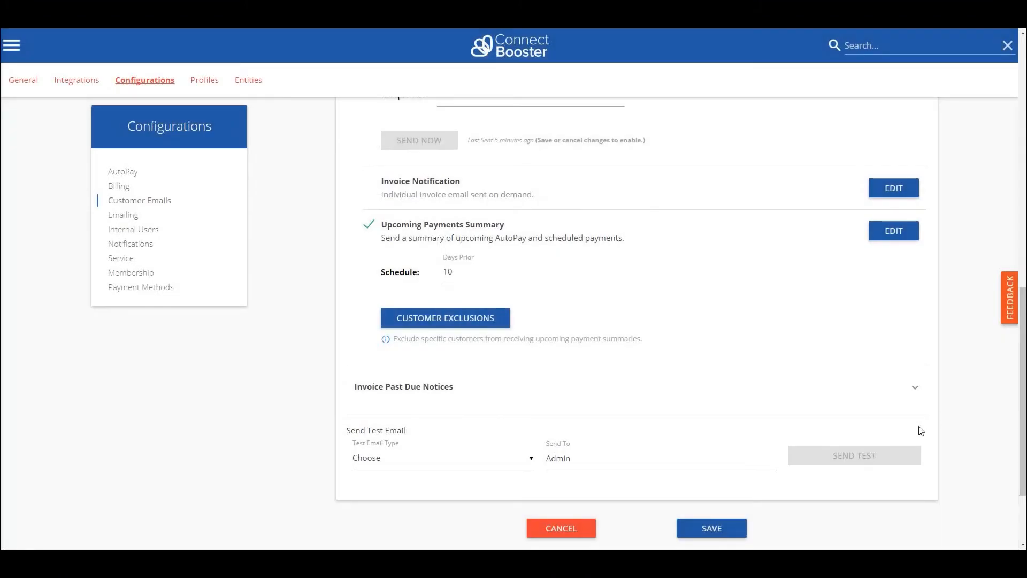
Open the Upcoming Payments Summary email template, review its content and preview, and return to the customer emails.
left_click(894, 233)
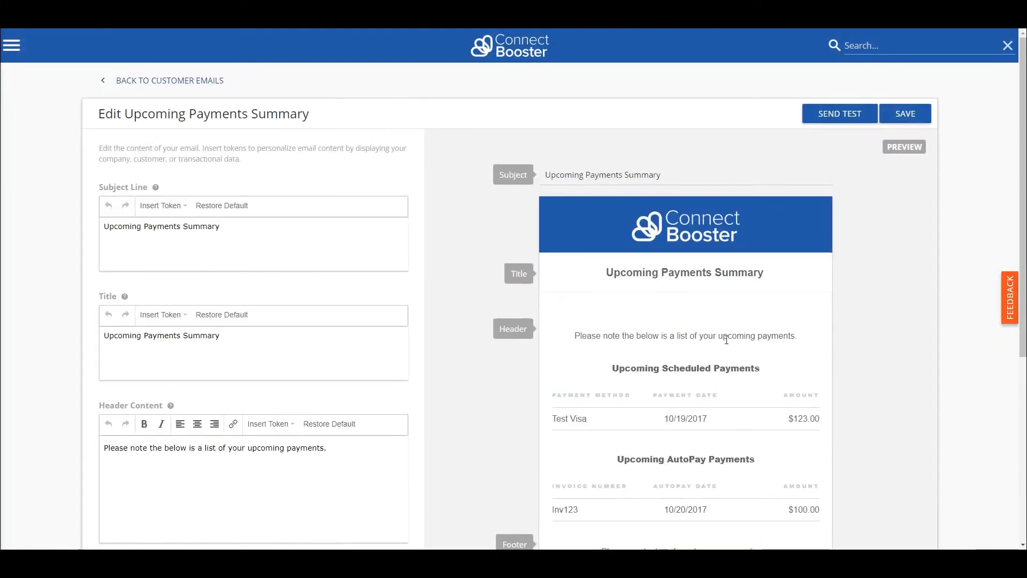
scroll(669, 321, "down", 3)
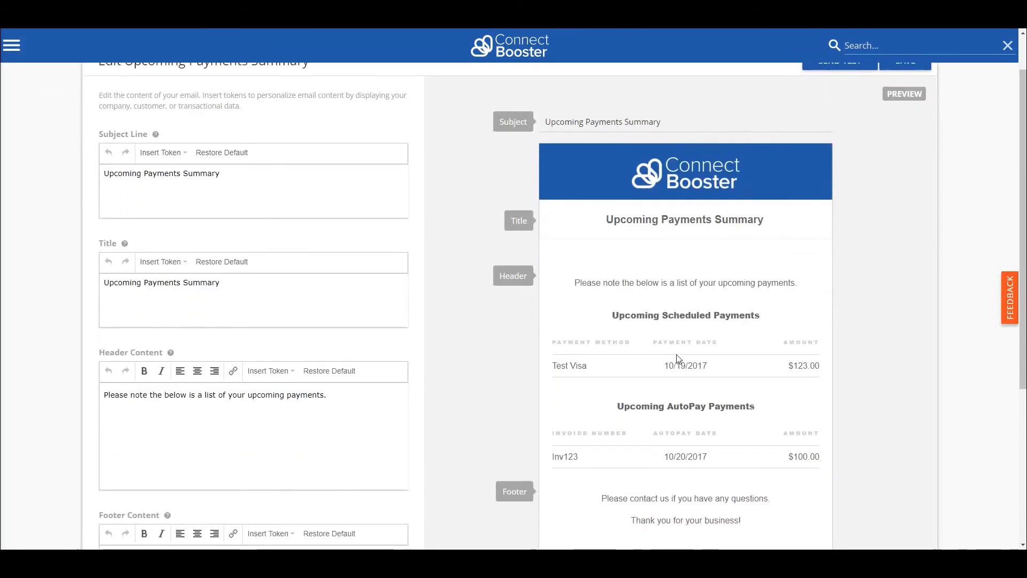
scroll(681, 495, "up", 3)
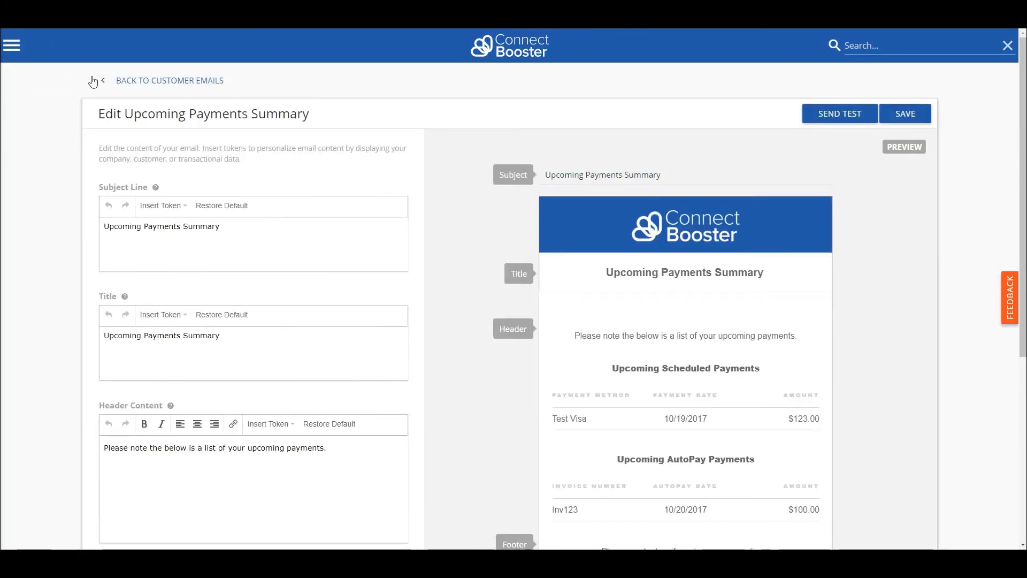
left_click(124, 81)
Collapse the Account Notifications section and expand the Invoice Past Due Notices section.
scroll(556, 388, "down", 7)
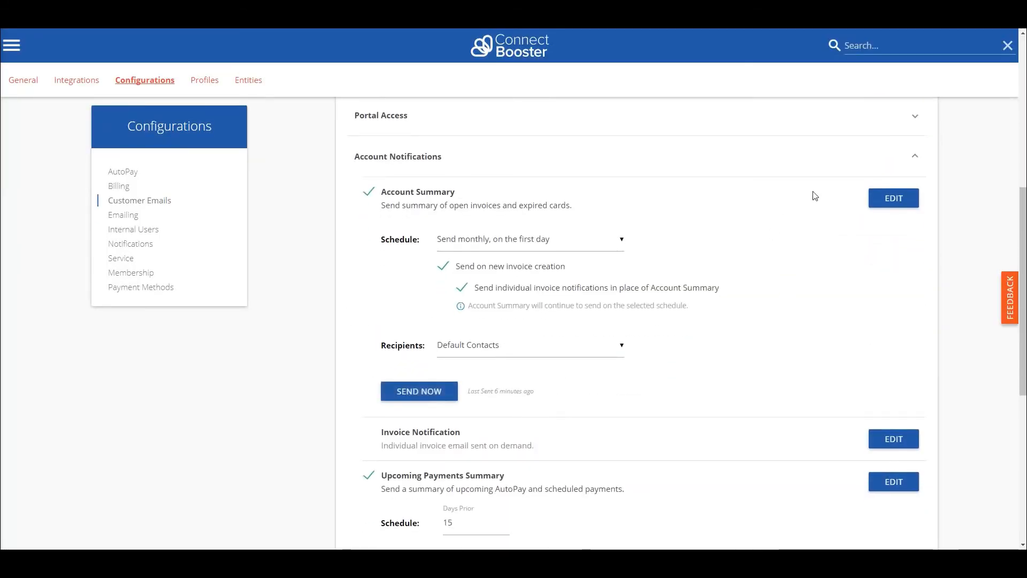
left_click(916, 157)
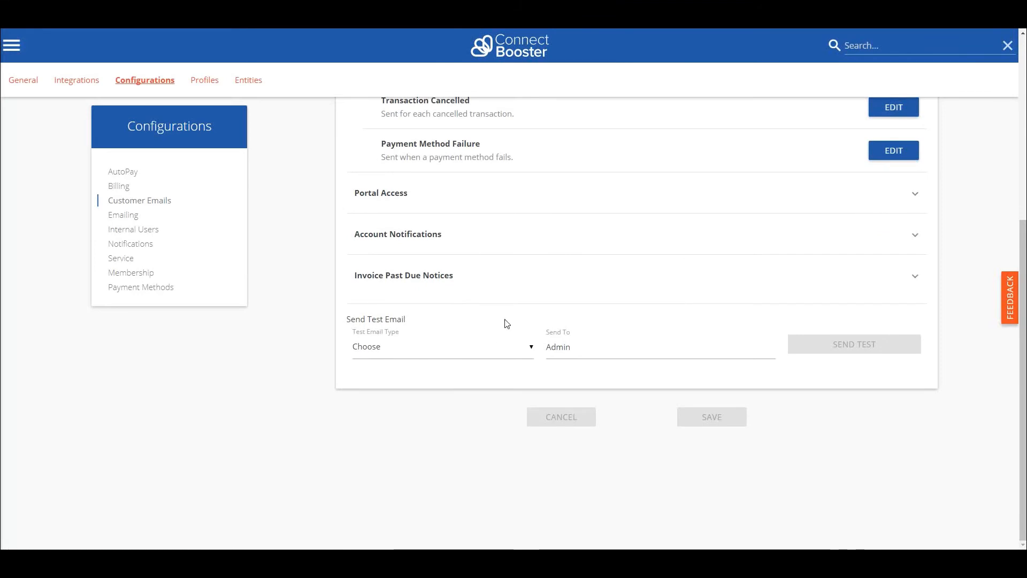
left_click(915, 280)
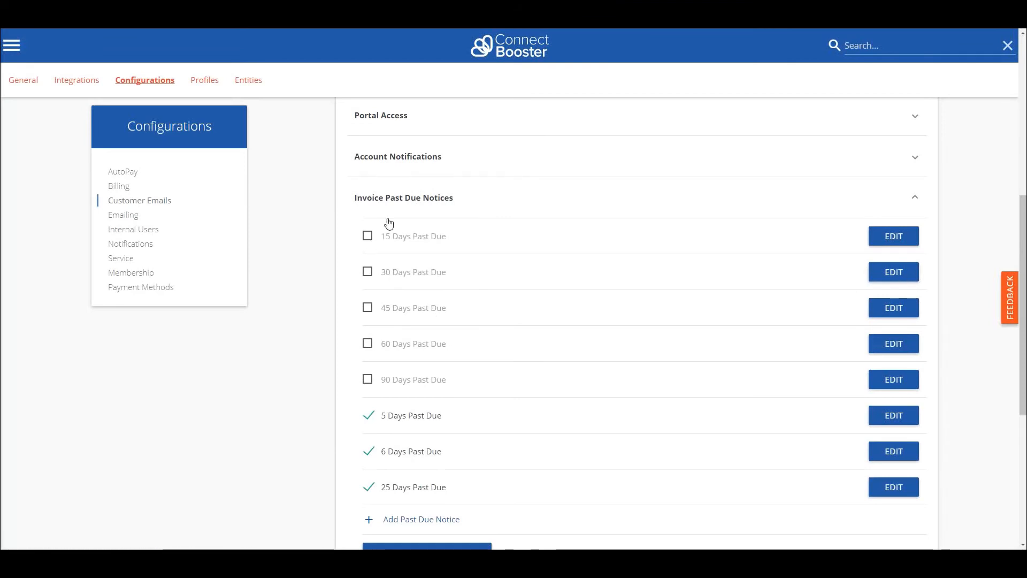
Enable the 15 Days Past Due notice and disable it again.
scroll(415, 348, "down", 1)
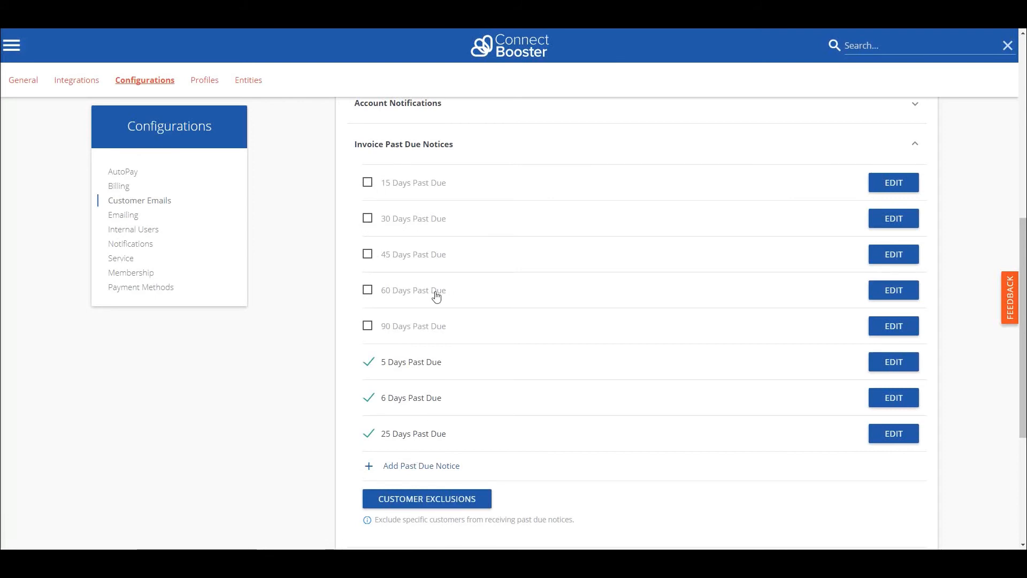
left_click(370, 183)
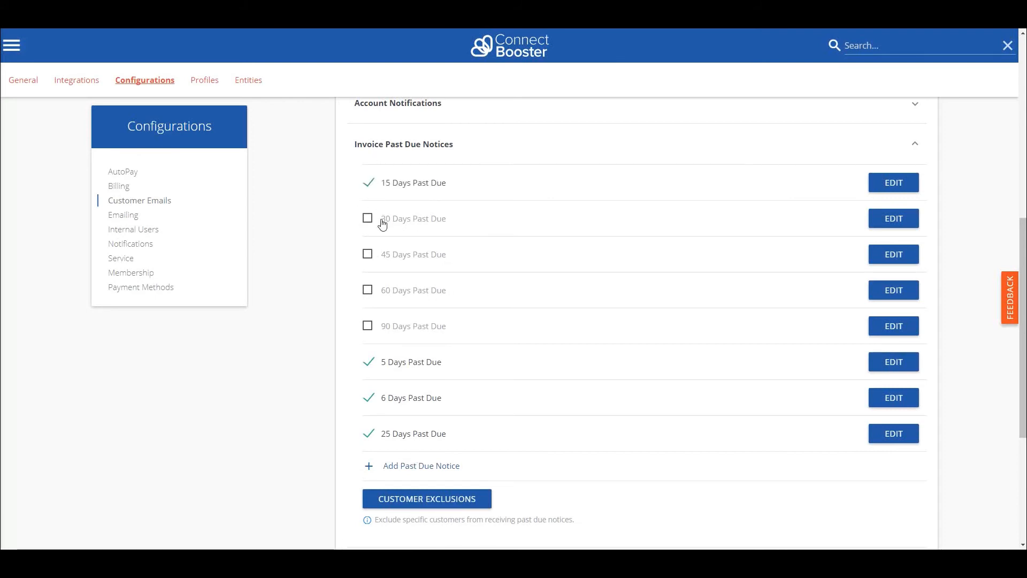
left_click(370, 184)
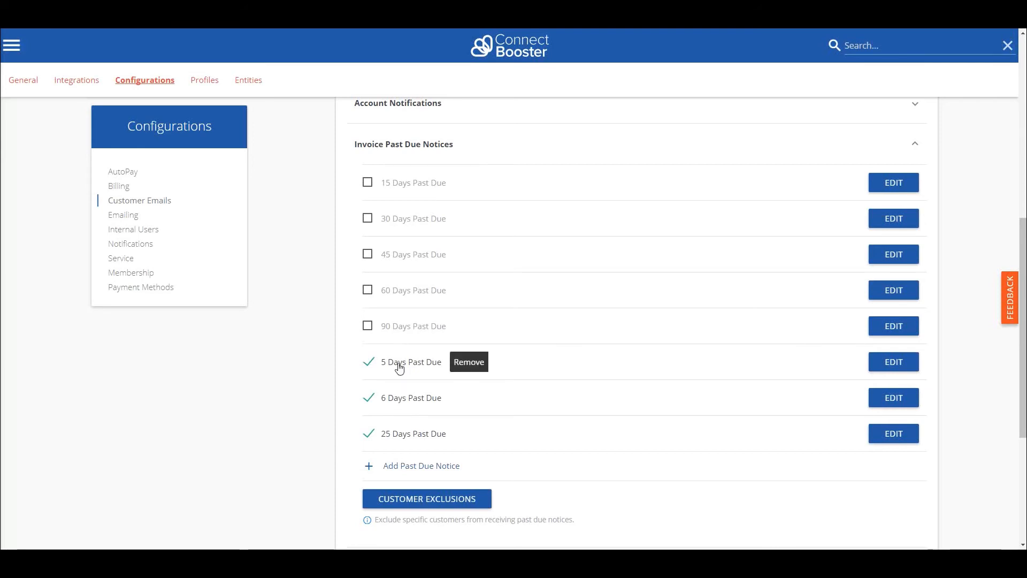
Open the 5 Days Past Due notice template, review its content and preview, and return to the customer emails.
left_click(898, 368)
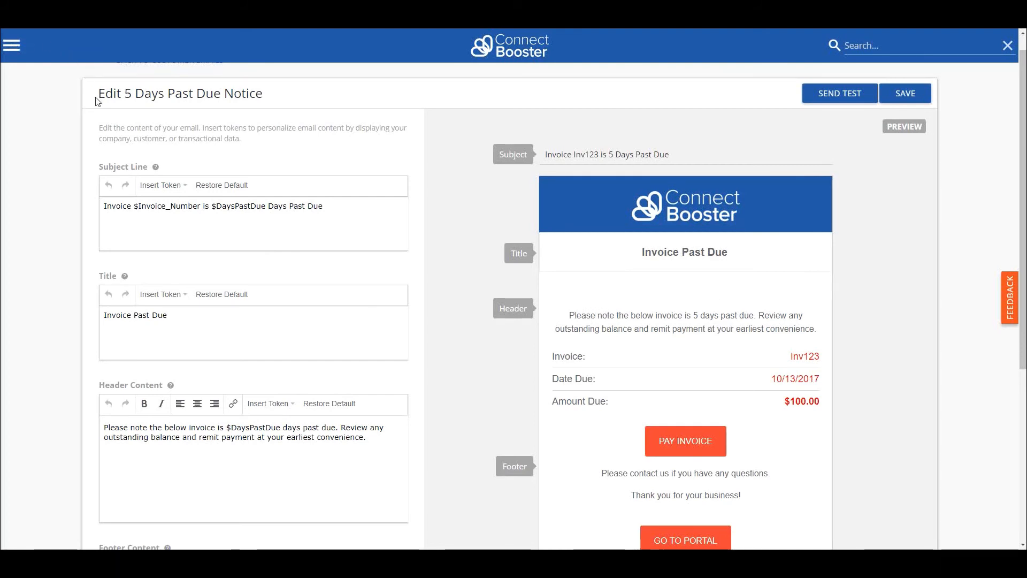
scroll(114, 112, "up", 1)
left_click(138, 82)
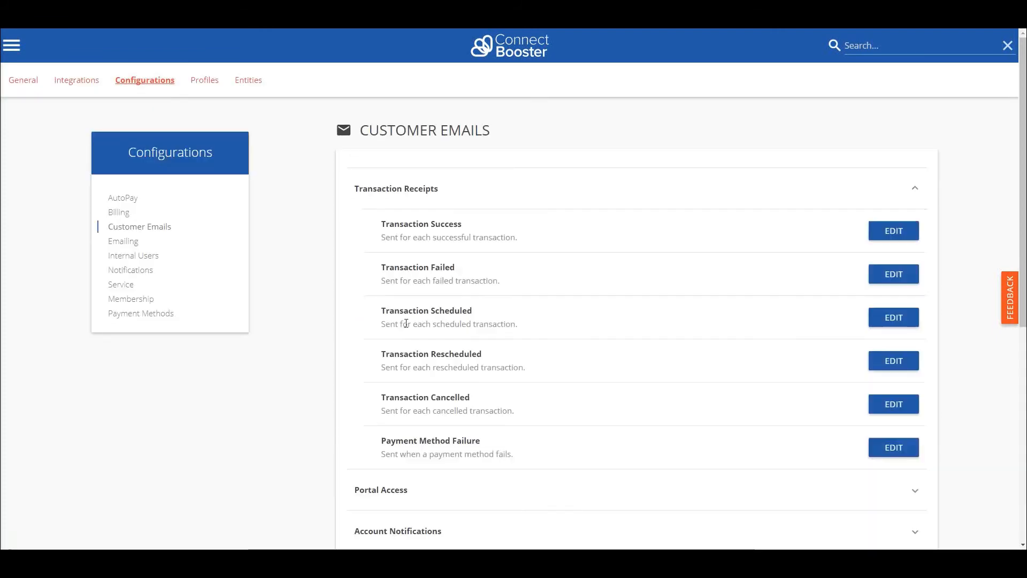
Add ConnectBooster to the customers excluded from past due notices, remove it again, and close the exclusions.
scroll(482, 423, "down", 8)
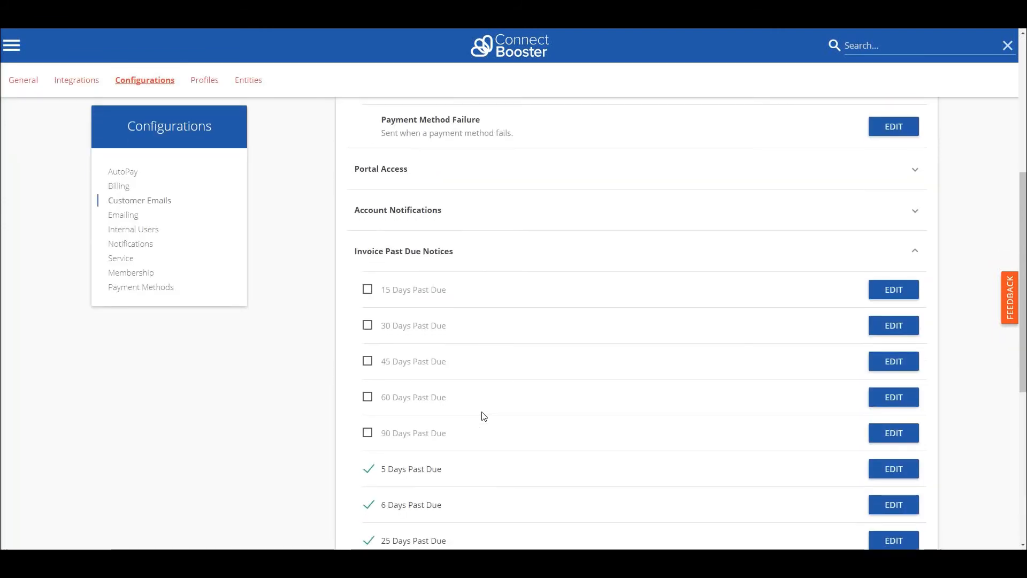
scroll(400, 273, "up", 1)
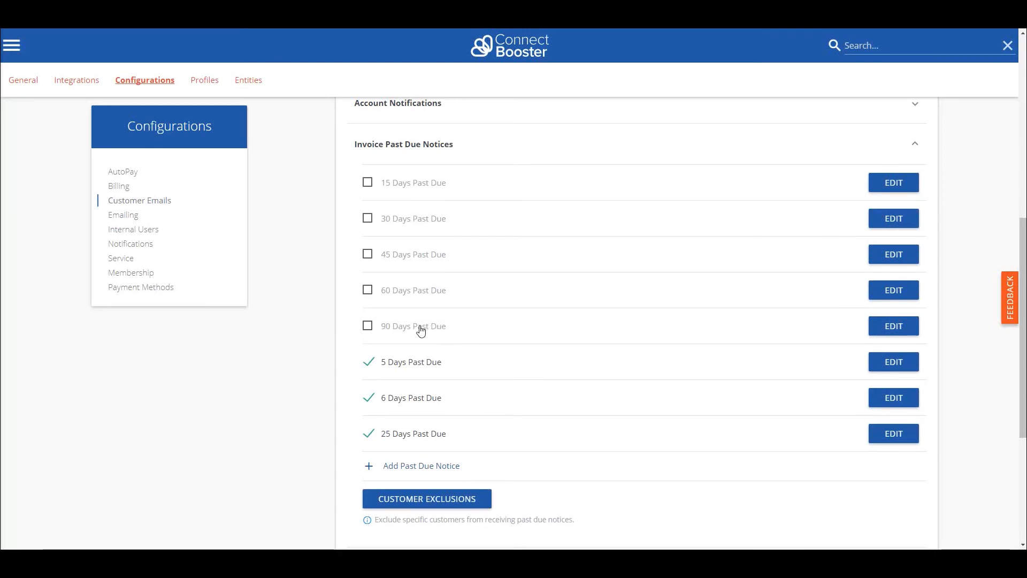
scroll(333, 342, "down", 2)
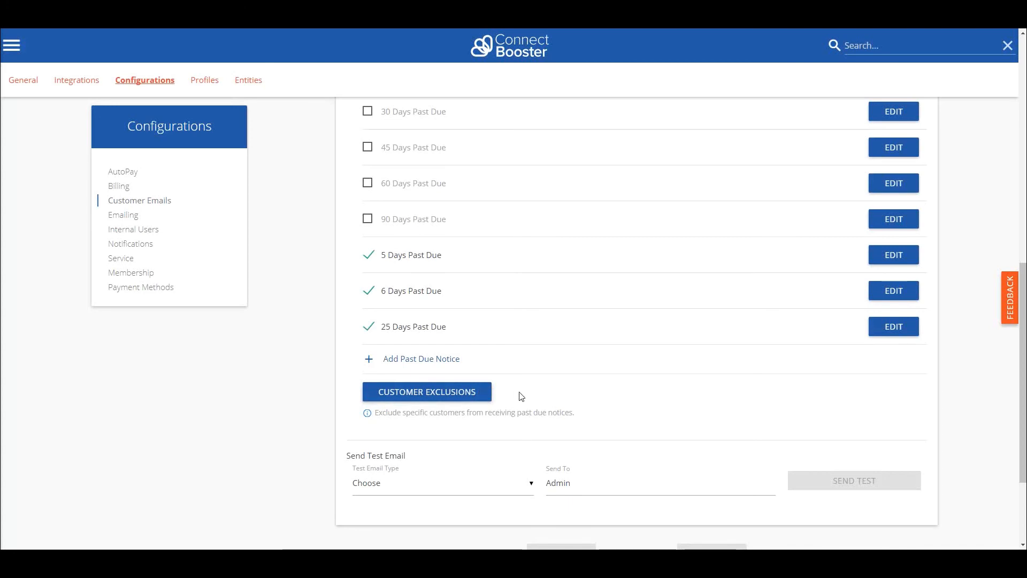
left_click(473, 396)
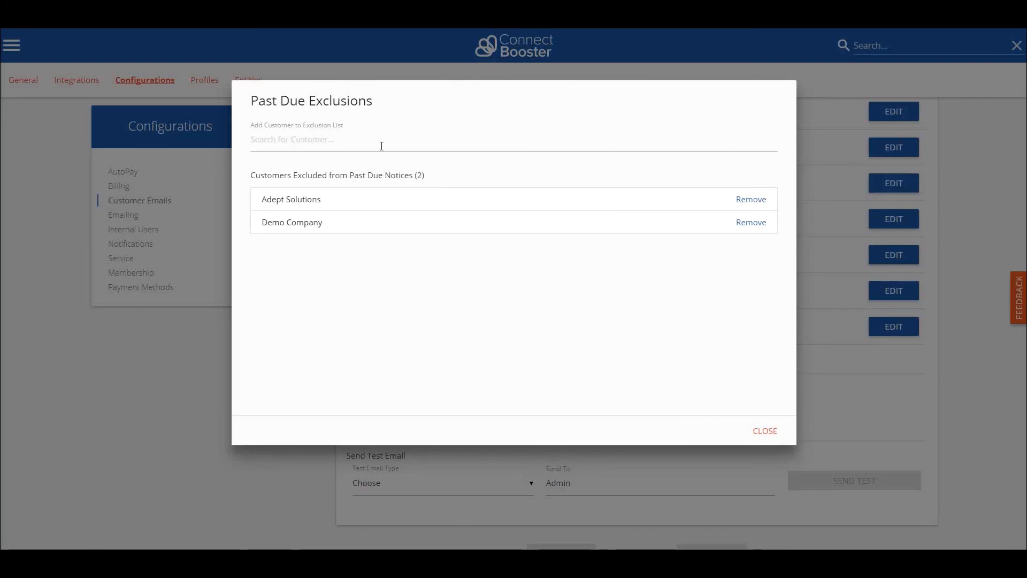
left_click(319, 147)
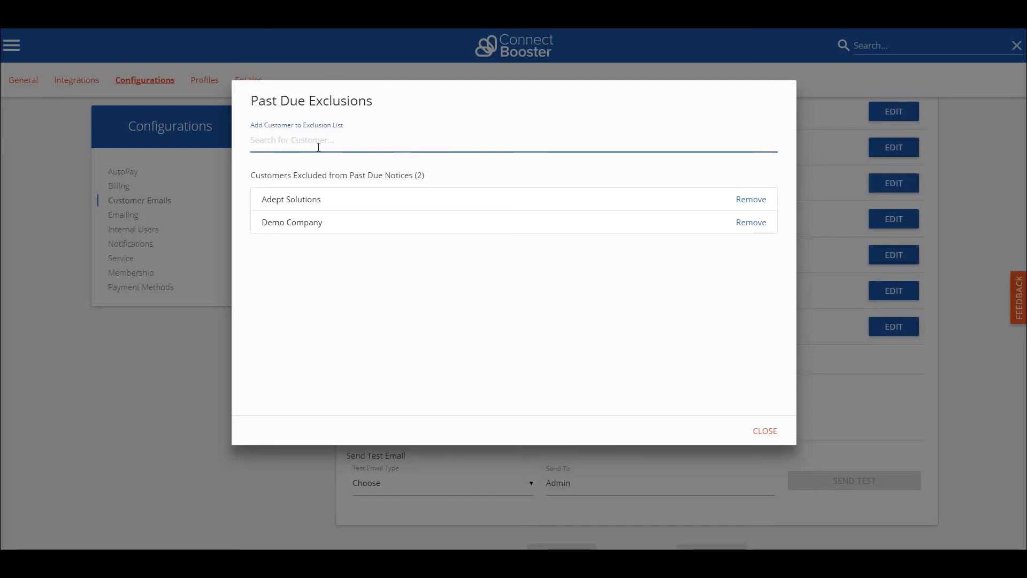
type("connec")
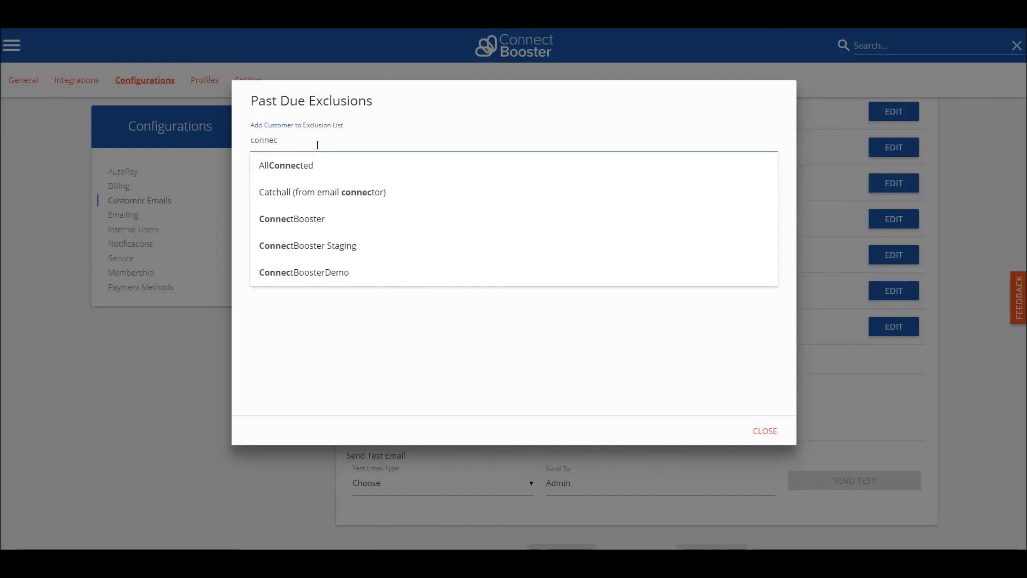
left_click(303, 223)
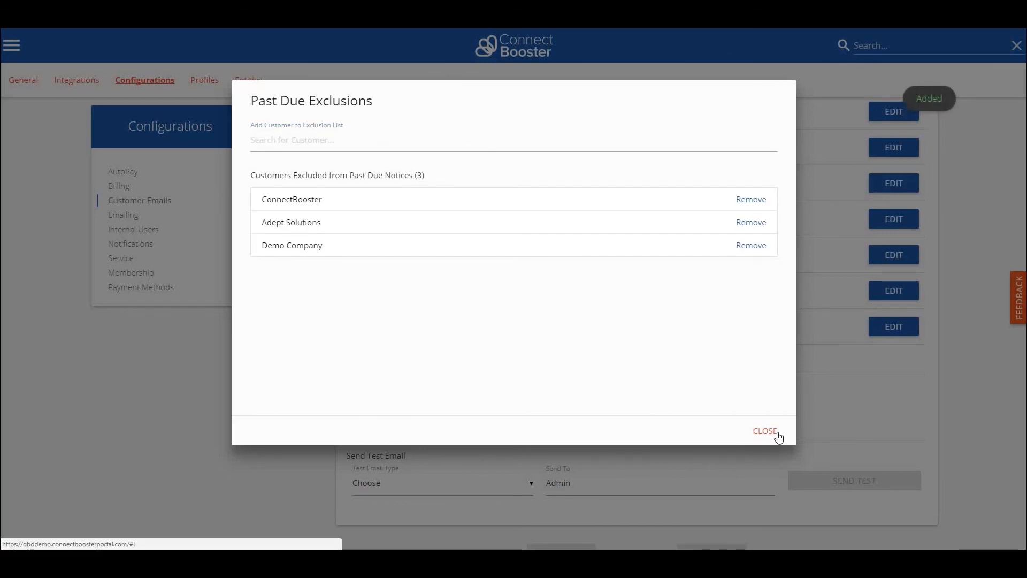
left_click(752, 201)
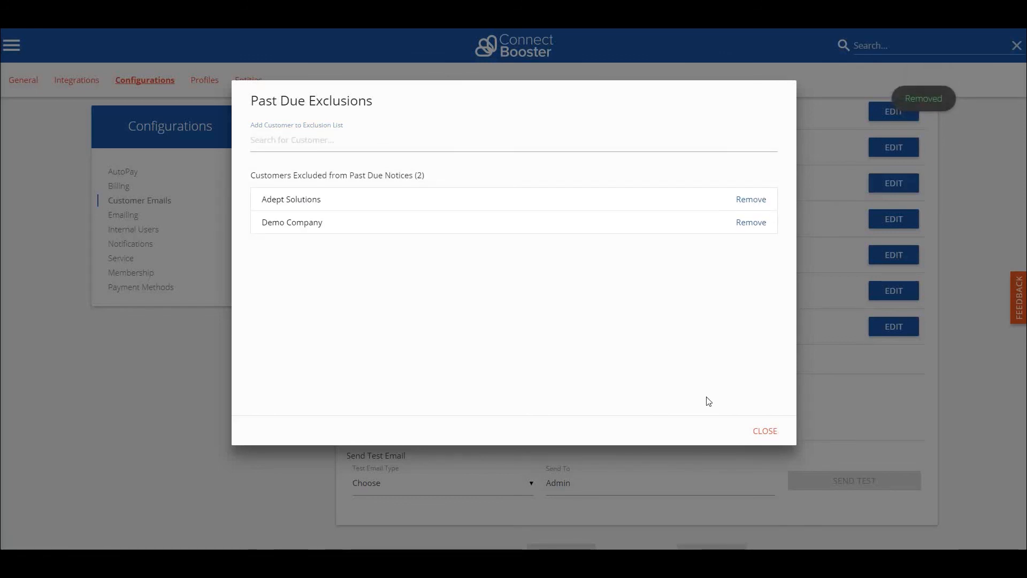
left_click(766, 432)
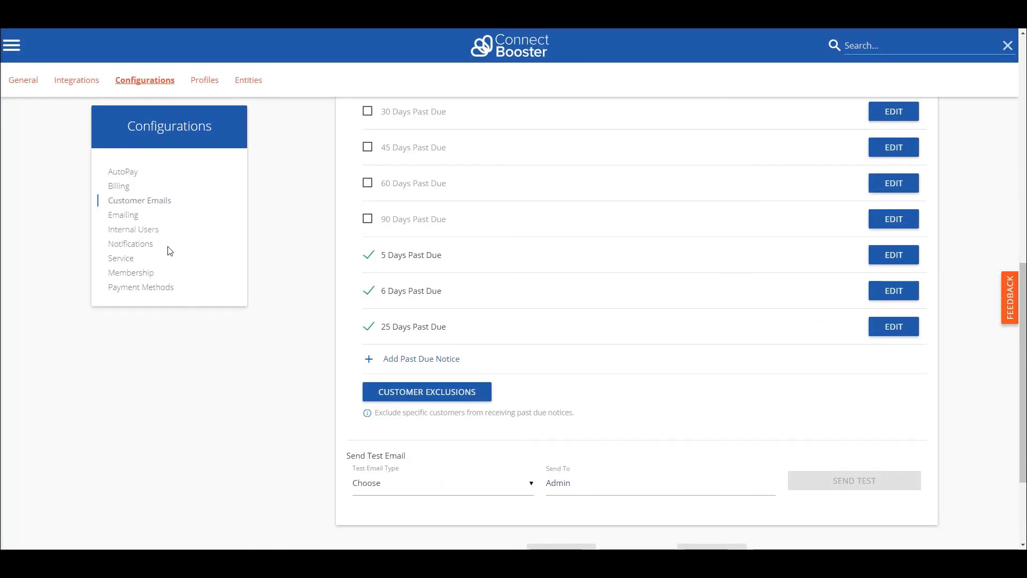
scroll(307, 316, "down", 3)
scroll(307, 333, "up", 4)
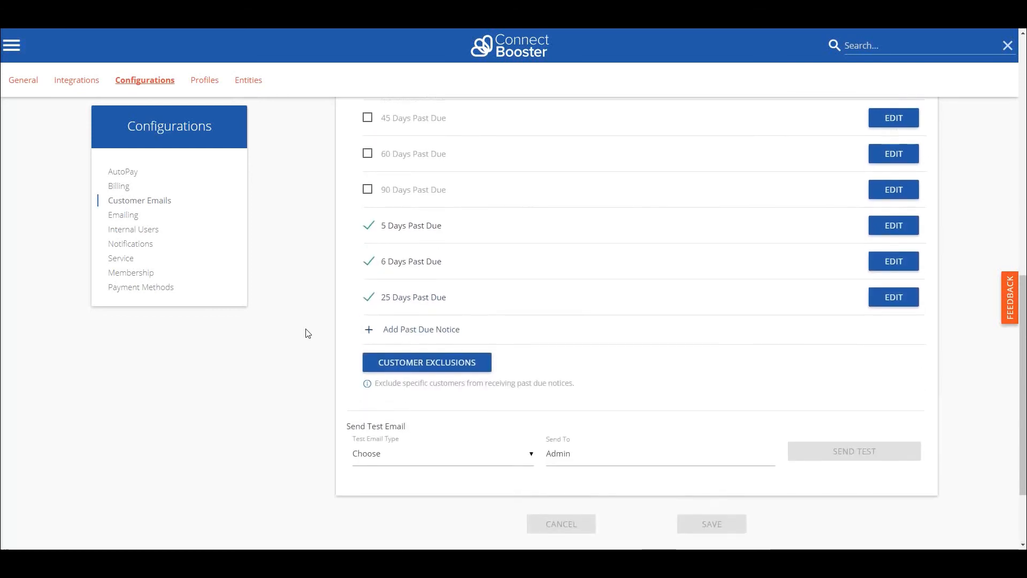